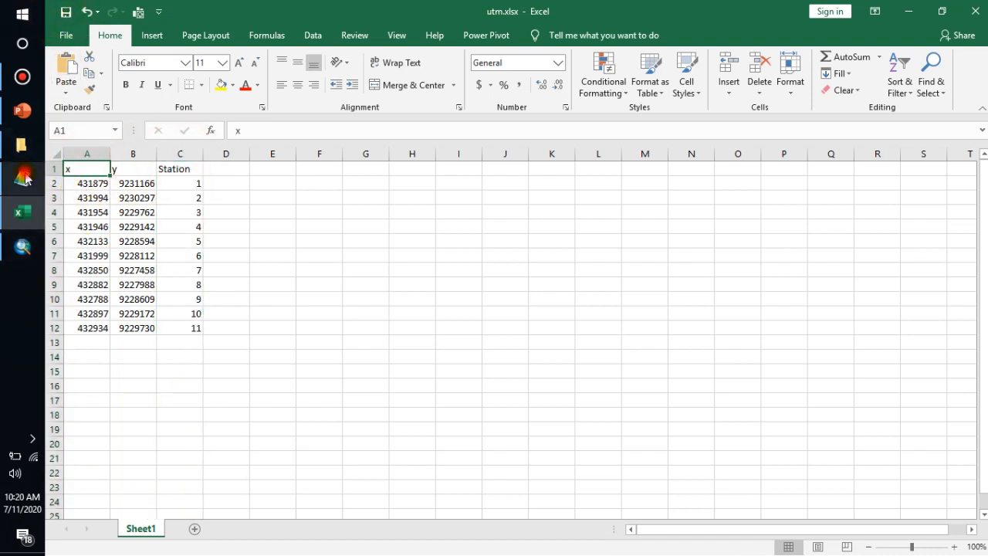
# - Review the ArcMap import and shapefile export steps in the Notepad list, and switch to ArcMap
pyautogui.click(22, 178)
pyautogui.moveTo(561, 152); pyautogui.dragTo(710, 154)
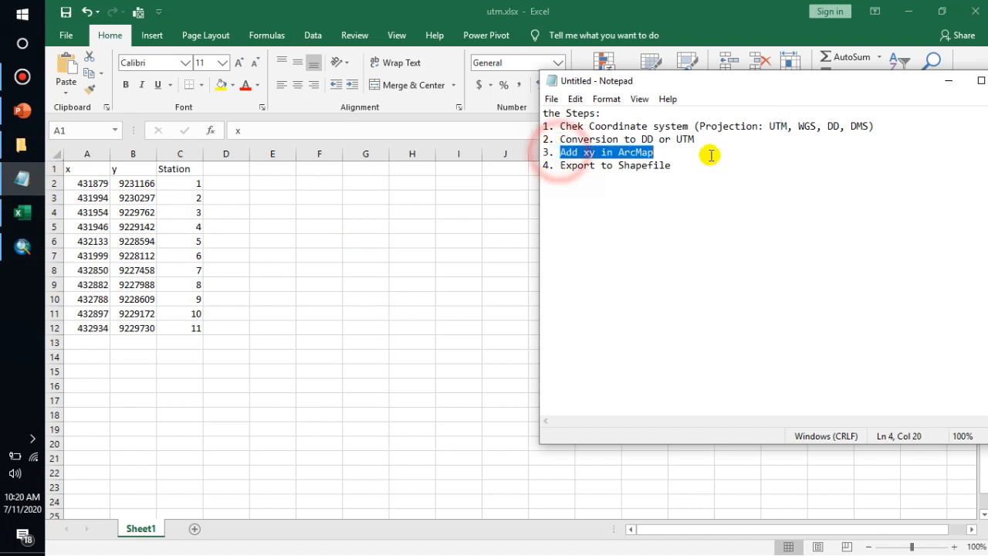
pyautogui.click(615, 165)
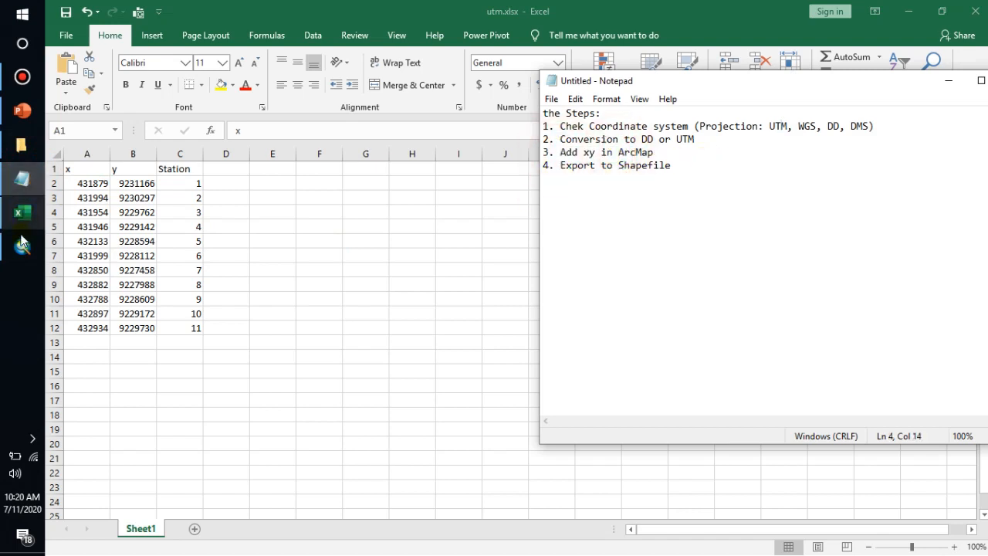
pyautogui.click(21, 248)
pyautogui.click(62, 63)
pyautogui.moveTo(131, 182)
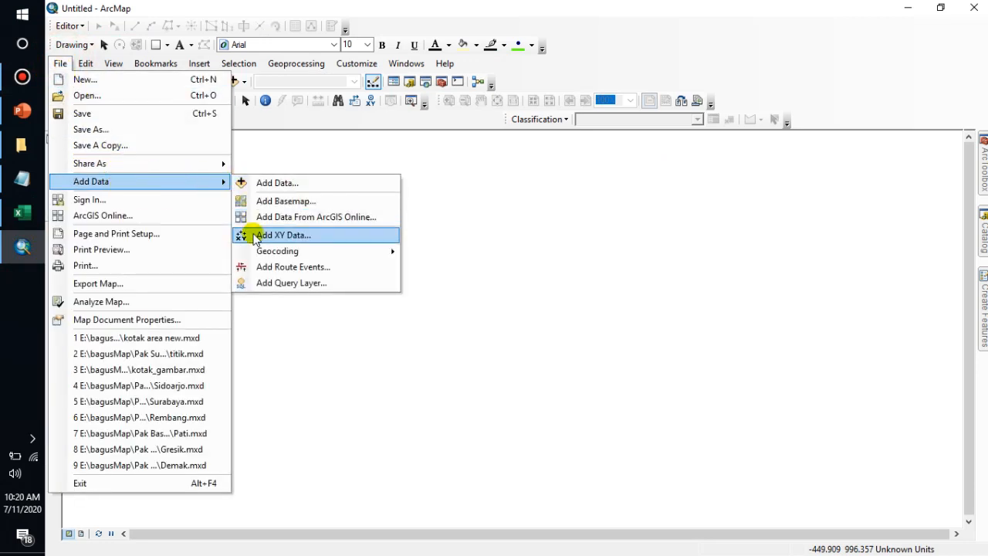
pyautogui.click(282, 239)
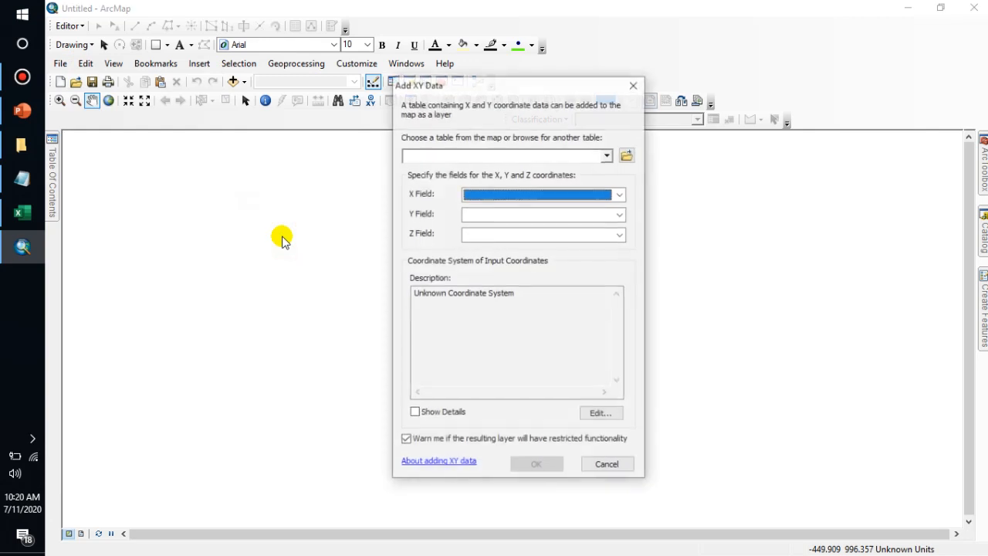
pyautogui.click(634, 84)
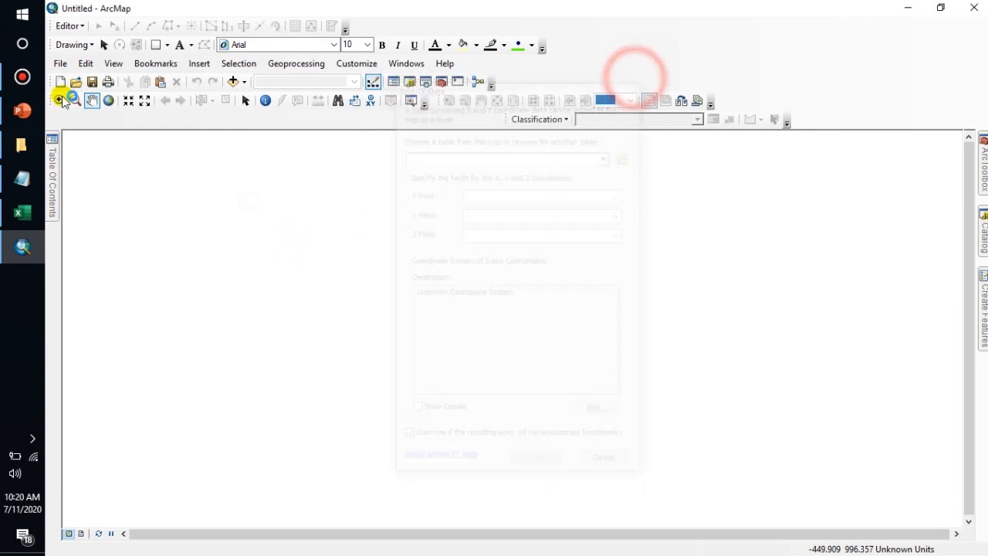
# - Start adding XY data to the map and browse for its table in the "excel to shp" folder
pyautogui.click(60, 64)
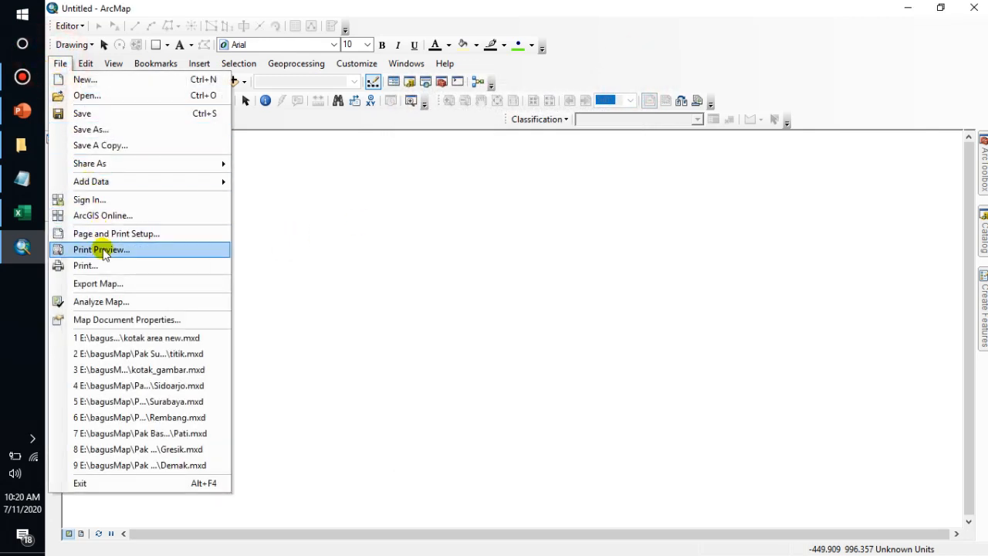
pyautogui.moveTo(160, 185)
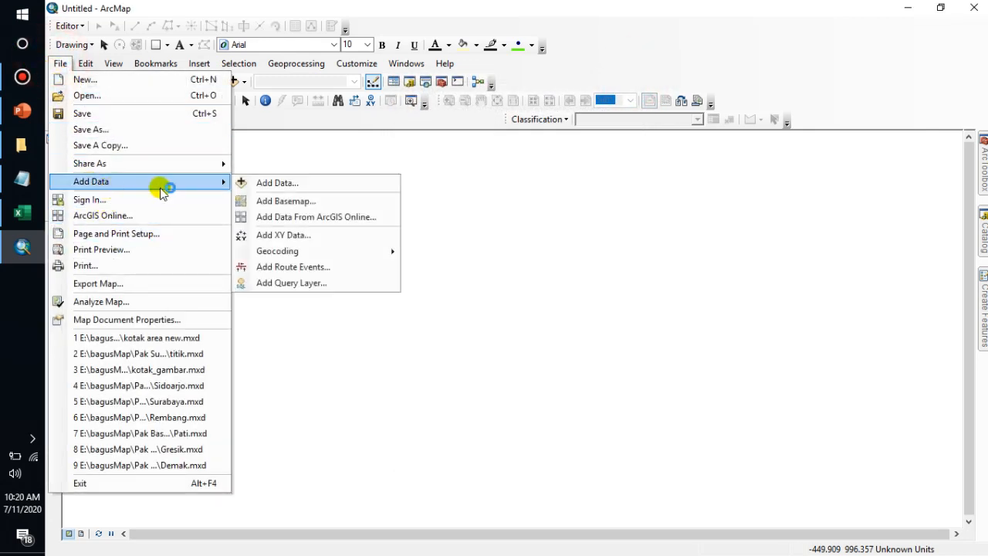
pyautogui.click(301, 235)
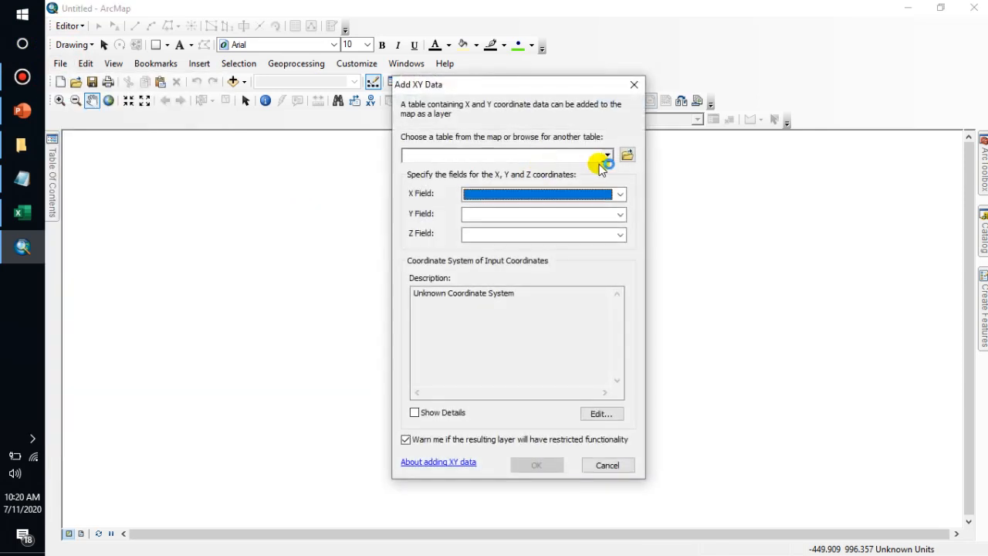
pyautogui.click(628, 154)
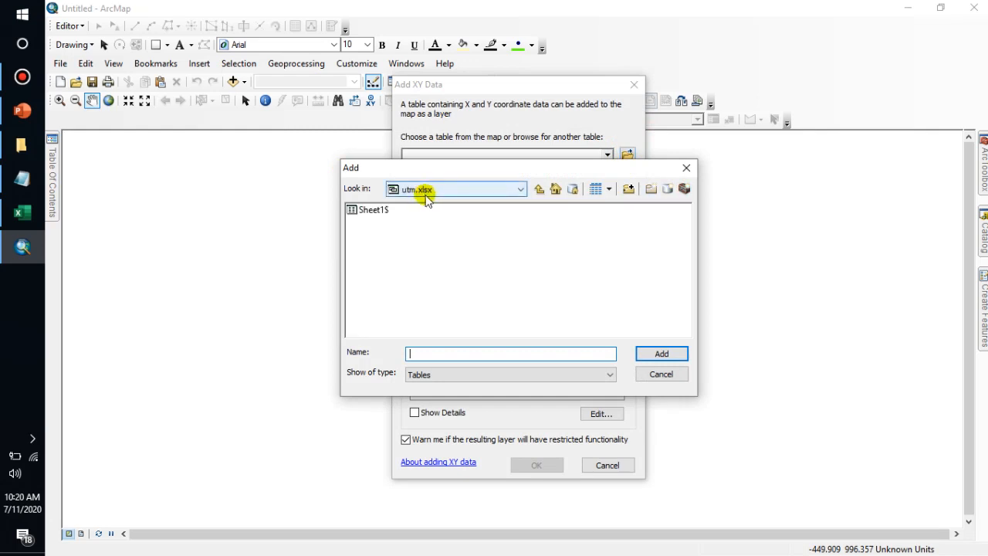
pyautogui.click(425, 193)
pyautogui.click(423, 239)
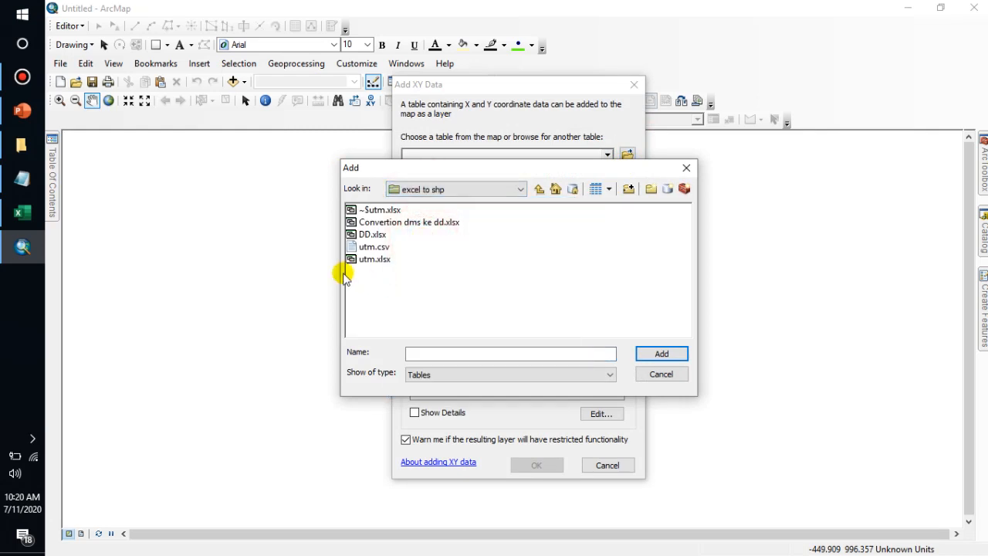
# - Load Sheet1$ from utm.xlsx as the XY coordinate table, checking the sheet name in the Excel workbook
pyautogui.click(375, 259)
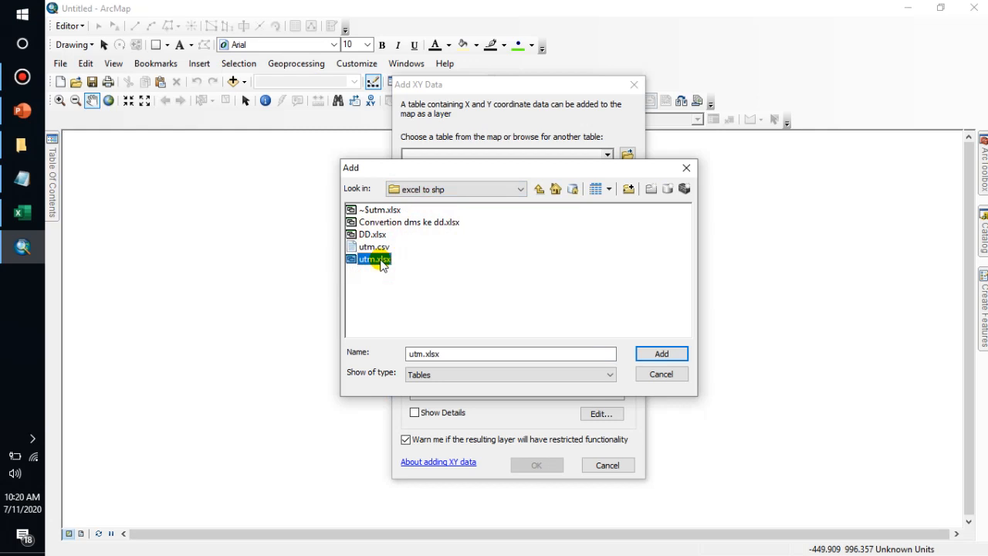
pyautogui.click(662, 353)
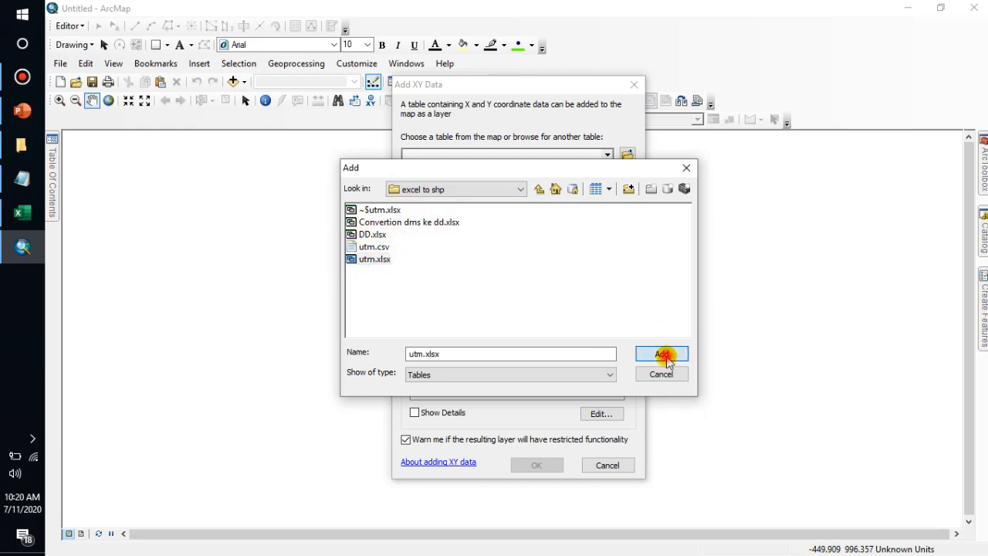
pyautogui.click(362, 210)
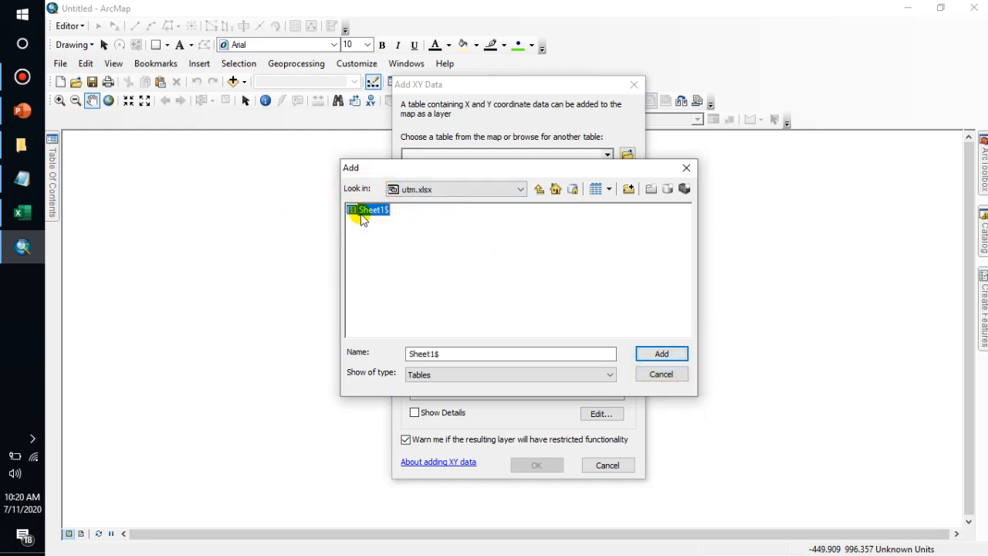
pyautogui.click(22, 212)
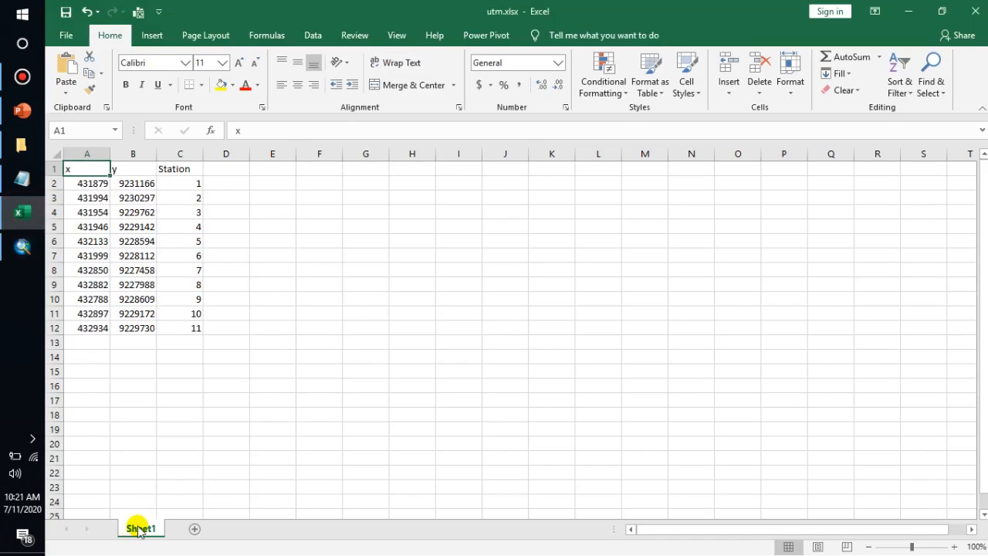
pyautogui.click(22, 246)
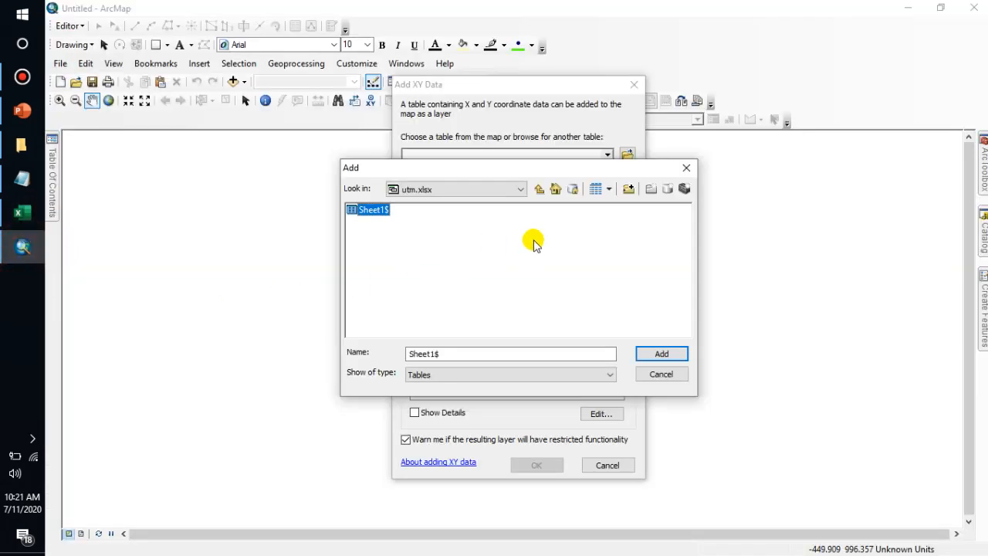
pyautogui.click(662, 355)
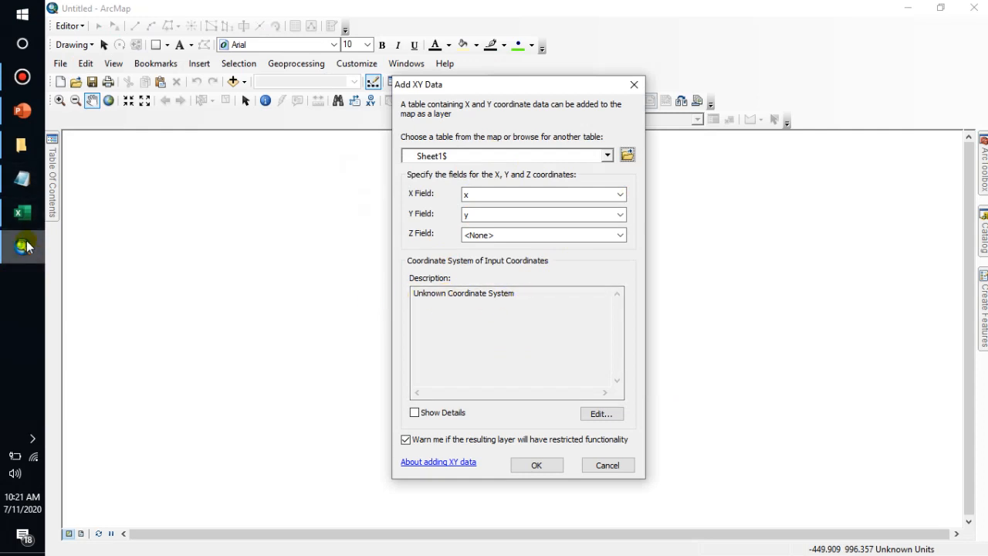
# - Check the projection types listed in the Notepad notes and return to the XY data settings in ArcMap
pyautogui.click(22, 178)
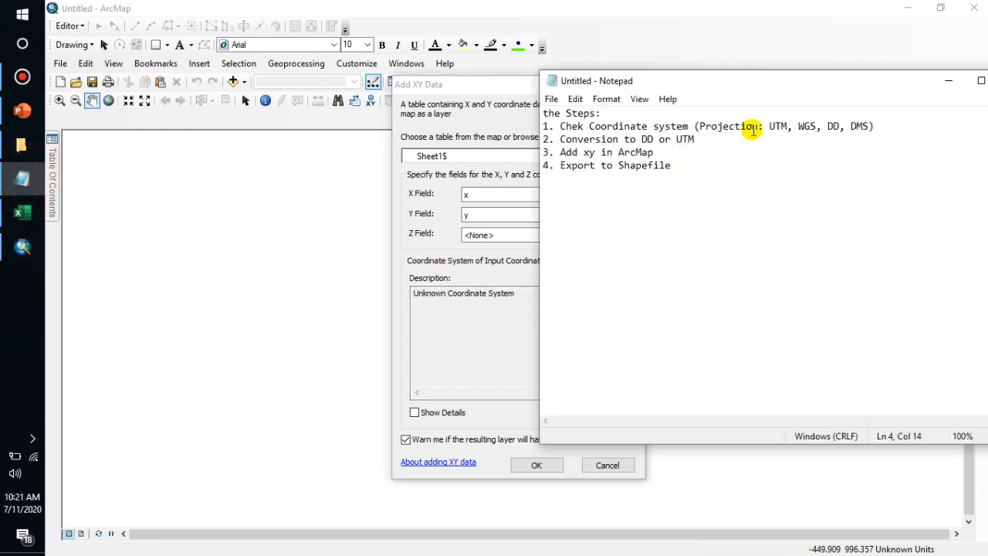
pyautogui.click(779, 126)
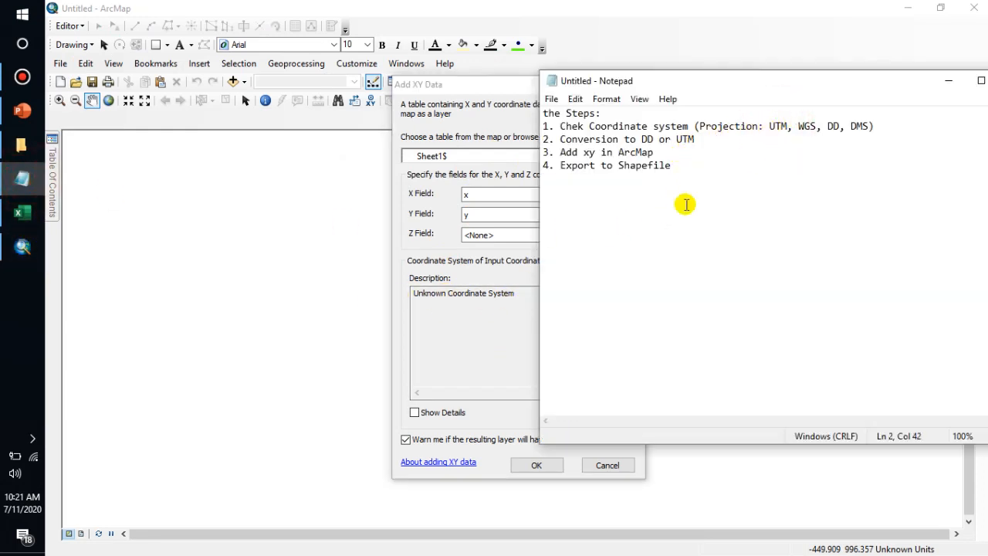
pyautogui.click(498, 278)
# - Set the input coordinate system to the projected WGS 1984 UTM Zone 49S, in the Southern Hemisphere group
pyautogui.click(596, 411)
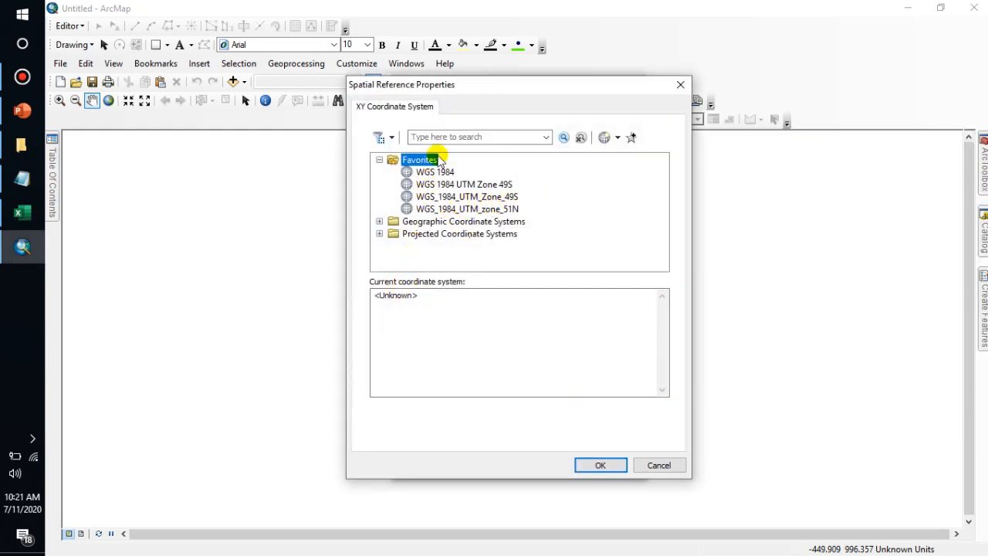
pyautogui.click(379, 233)
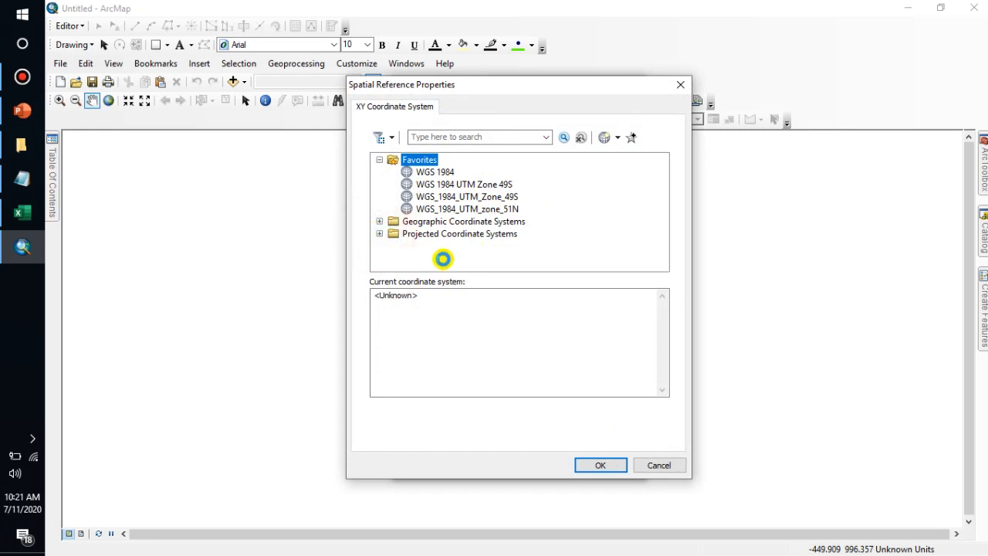
pyautogui.scroll(-1, 440, 249)
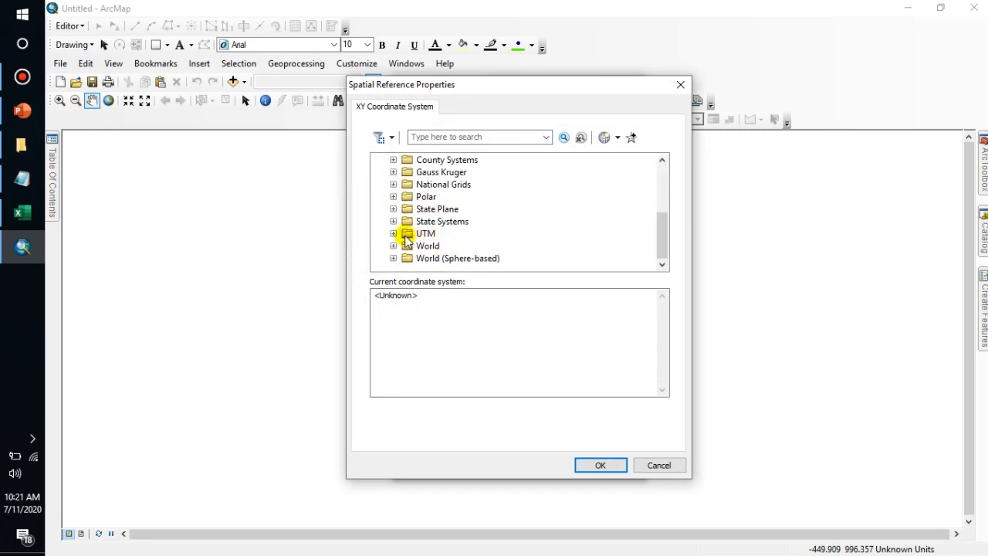
pyautogui.click(393, 236)
pyautogui.scroll(-3, 462, 249)
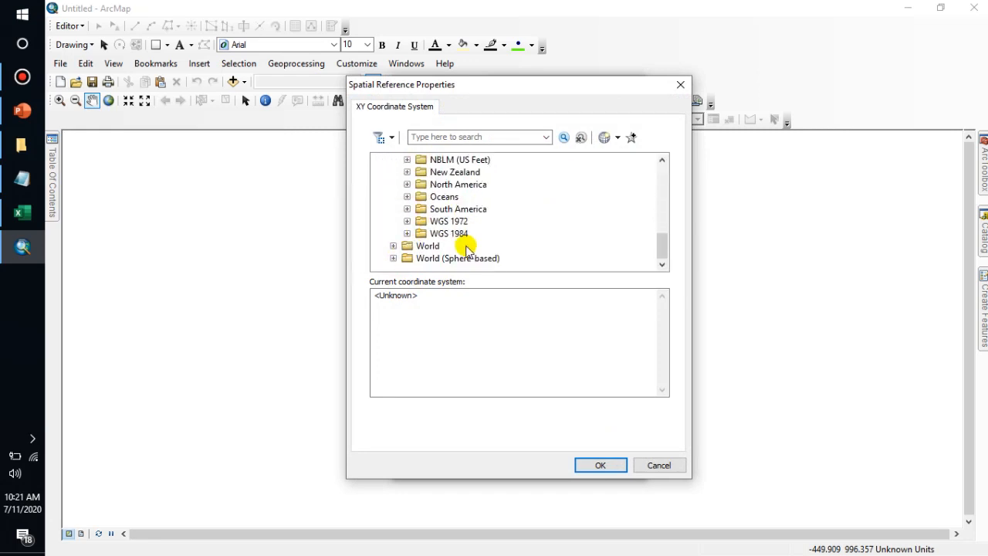
pyautogui.click(406, 233)
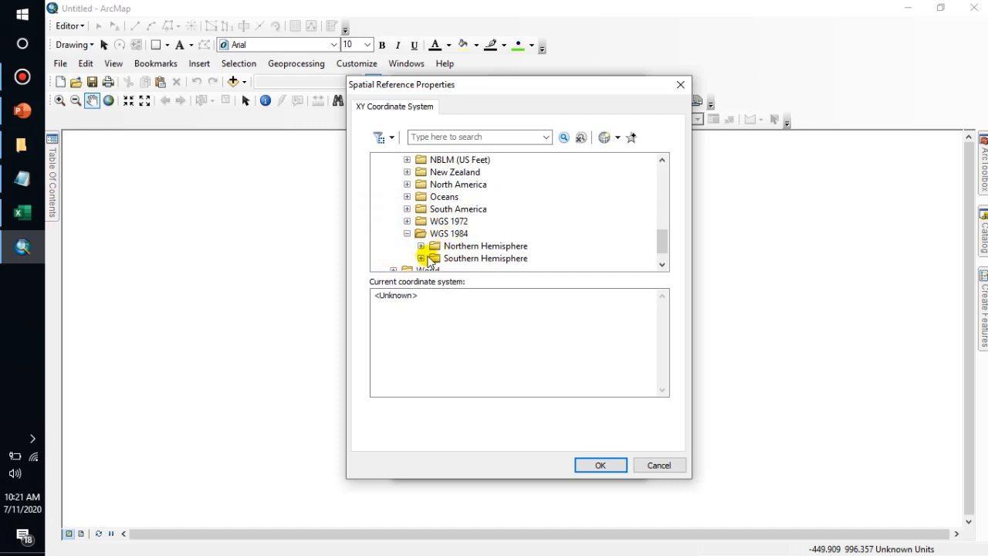
pyautogui.click(422, 259)
pyautogui.scroll(-15, 458, 257)
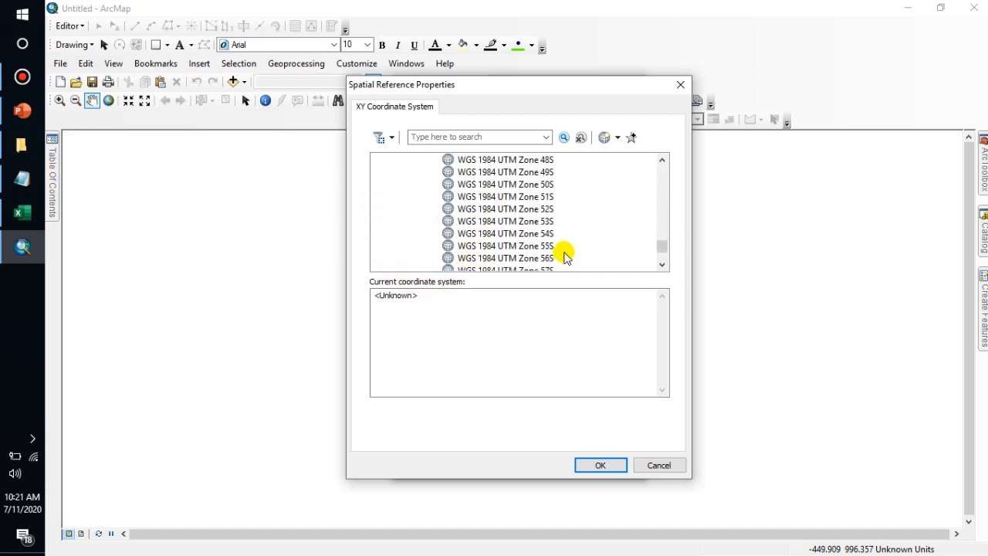
pyautogui.click(549, 172)
pyautogui.click(601, 466)
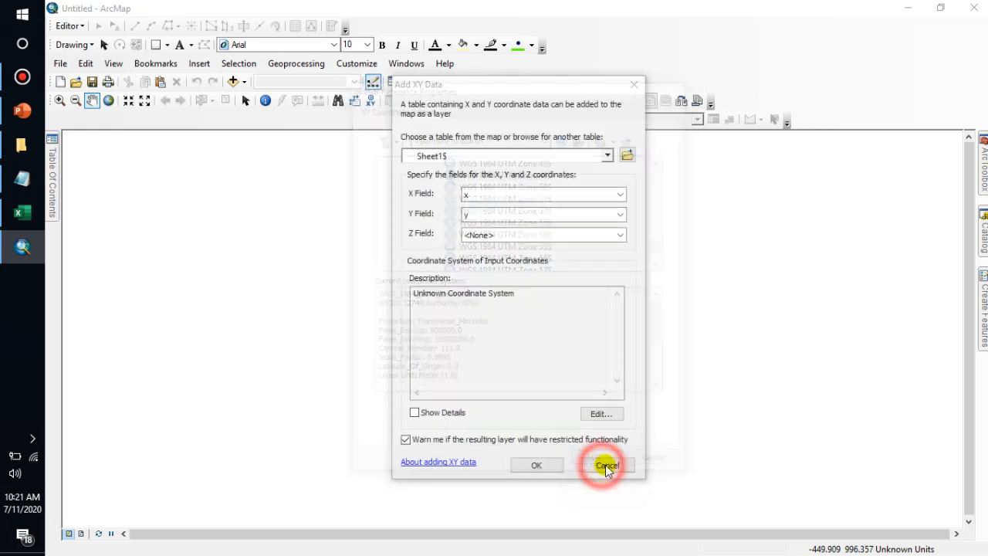
# - Add Notepad lines reading "in this case, the UTM in Central Java" and advising a Google check of the location's UTM projection
pyautogui.click(22, 179)
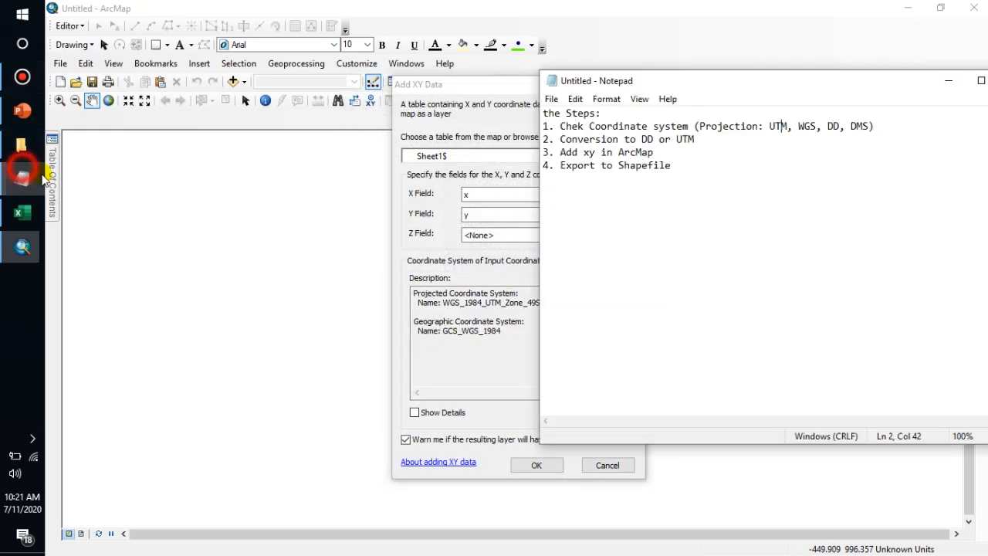
pyautogui.click(701, 202)
pyautogui.press('Return')
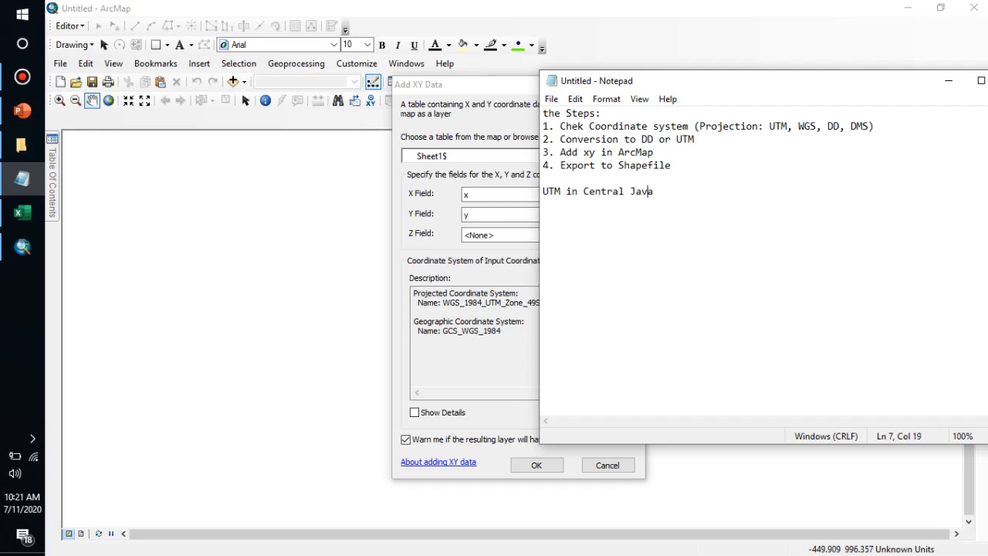
pyautogui.write('in this ca')
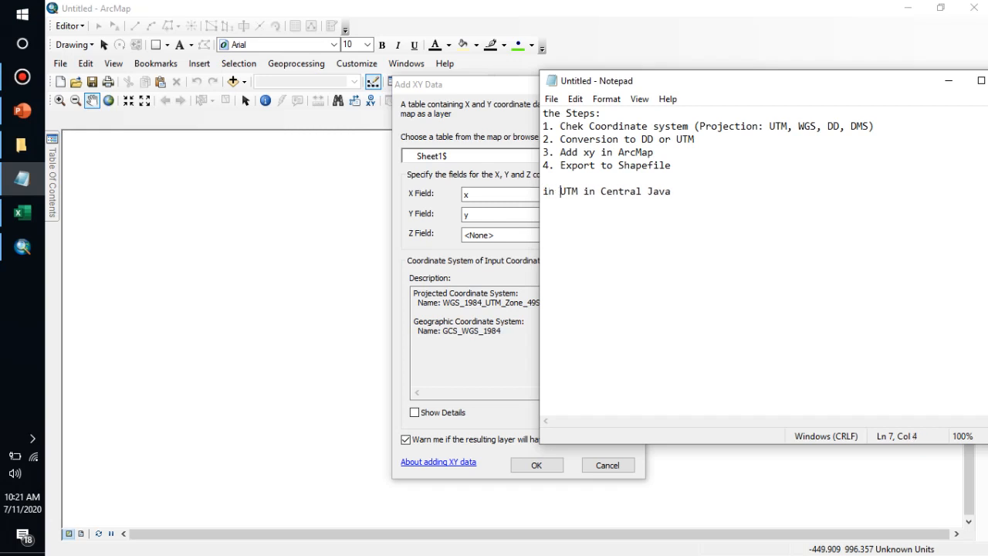
pyautogui.write('se')
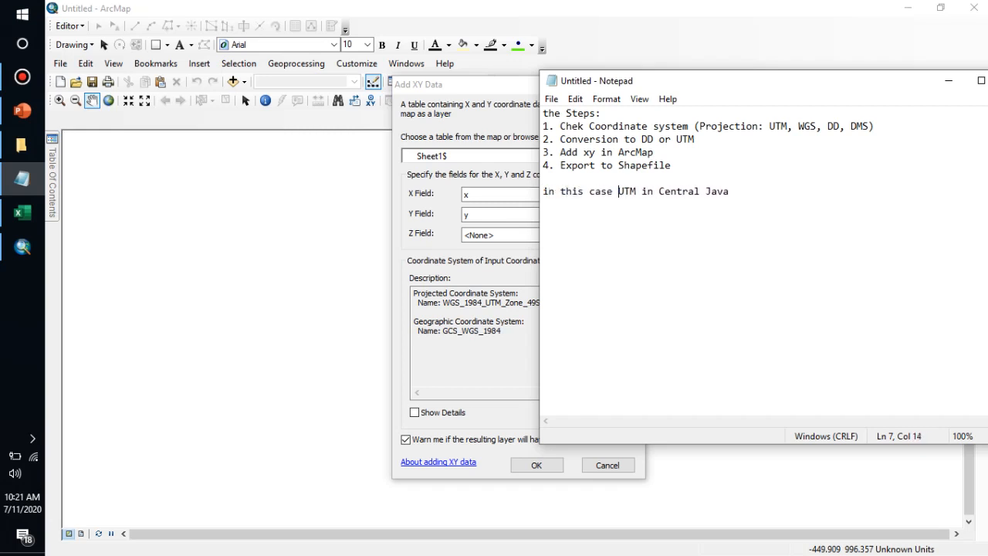
pyautogui.press('BackSpace')
pyautogui.write(', a')
pyautogui.press('BackSpace')
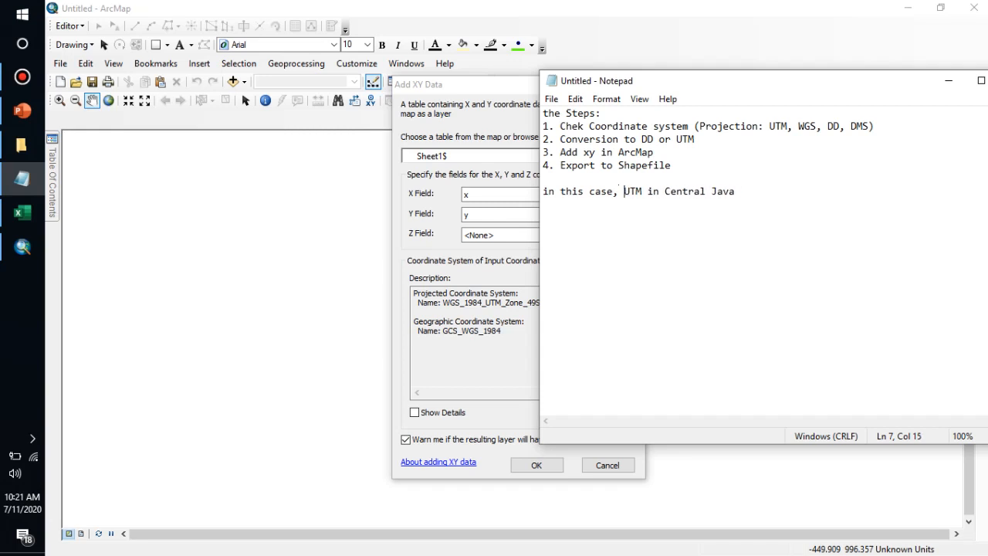
pyautogui.write('the')
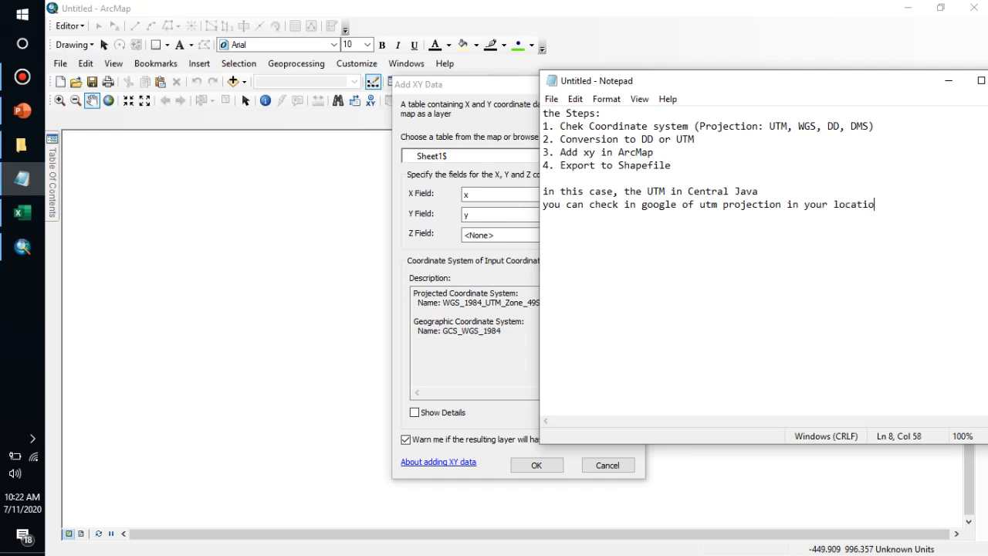
# - Return to ArcMap and add the Sheet1$ coordinates to the map as a point layer, accepting the restricted-functionality warning
pyautogui.click(471, 105)
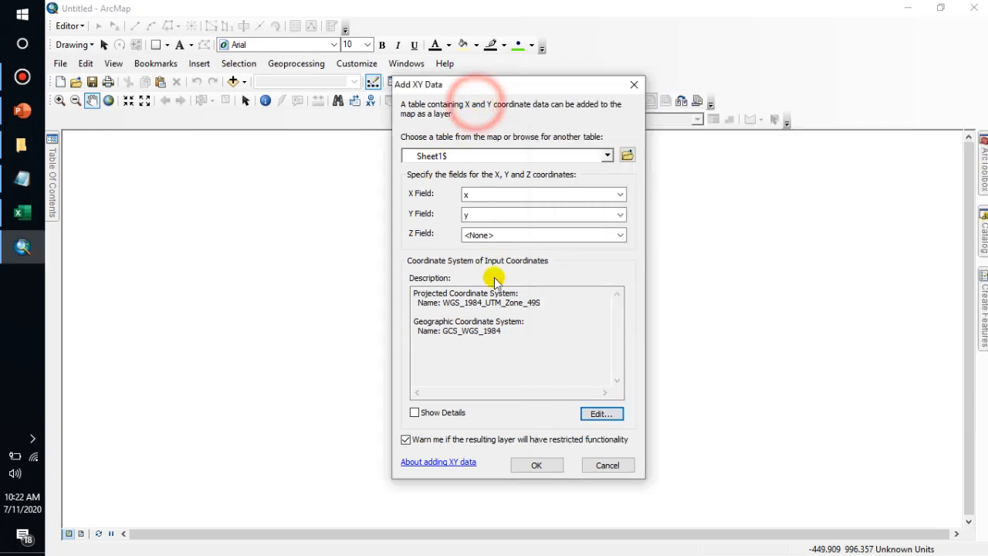
pyautogui.click(540, 469)
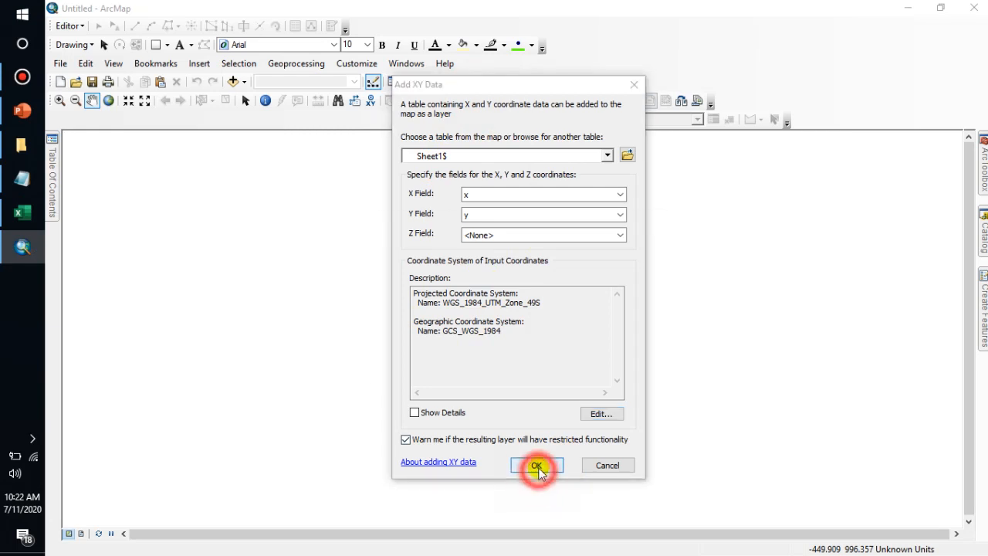
pyautogui.click(587, 369)
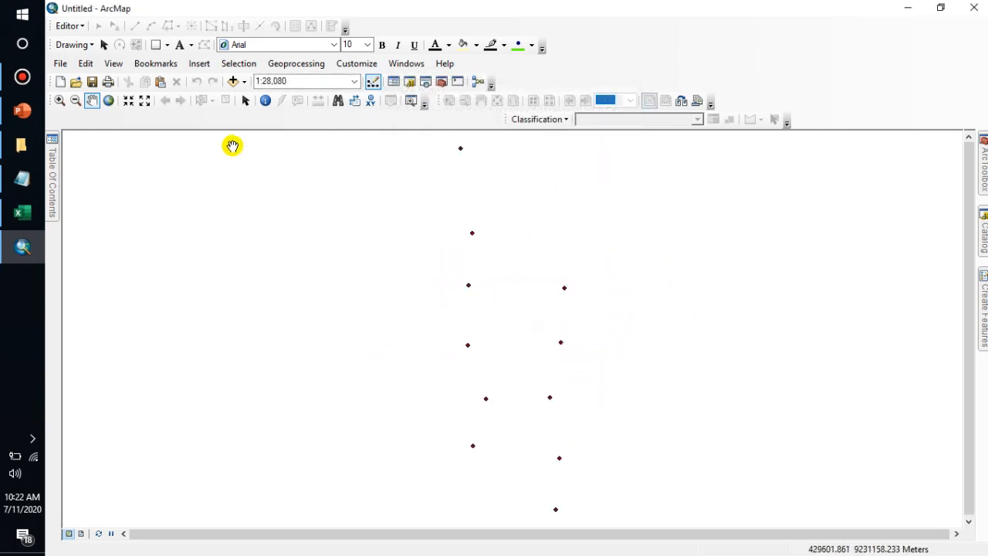
# - Add the Imagery basemap beneath the station points
pyautogui.click(244, 81)
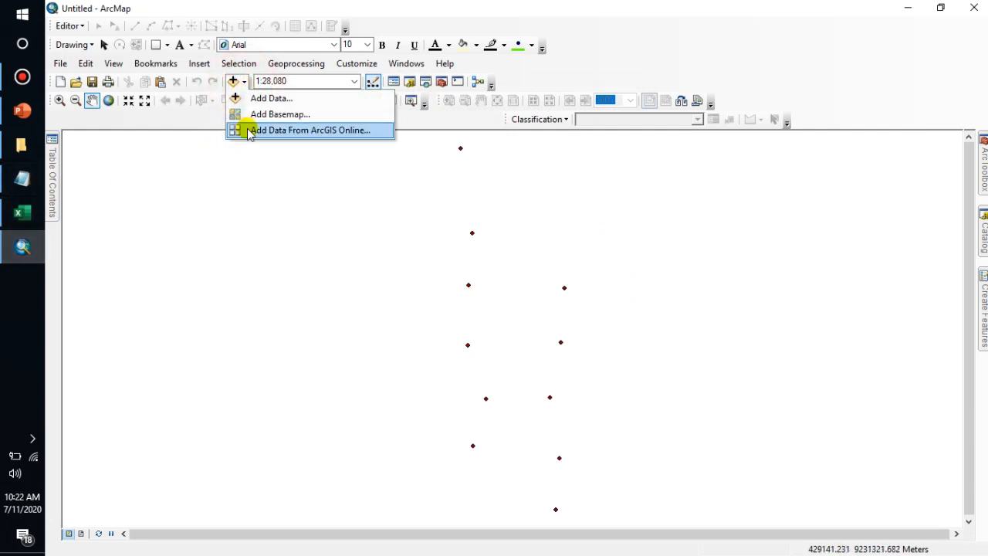
pyautogui.click(264, 116)
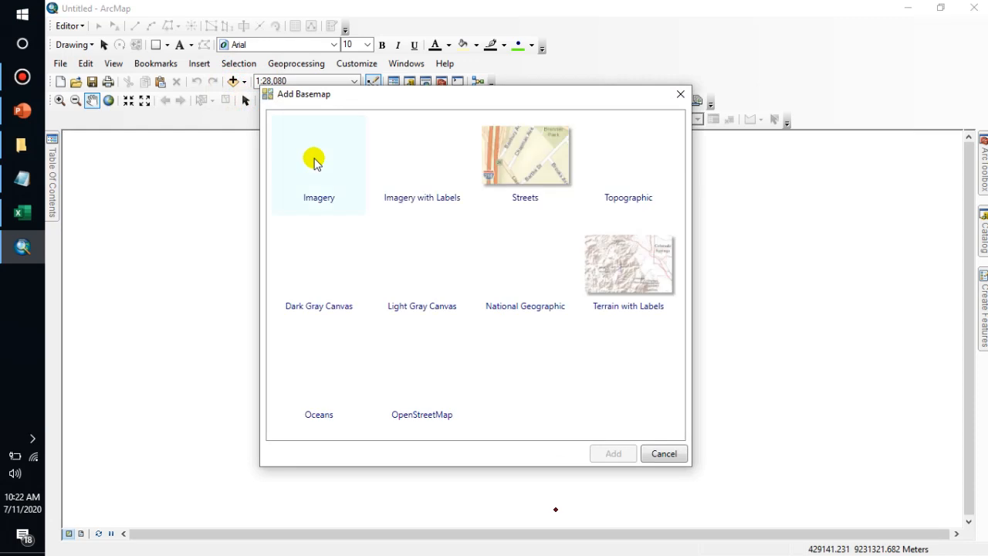
pyautogui.doubleClick(313, 158)
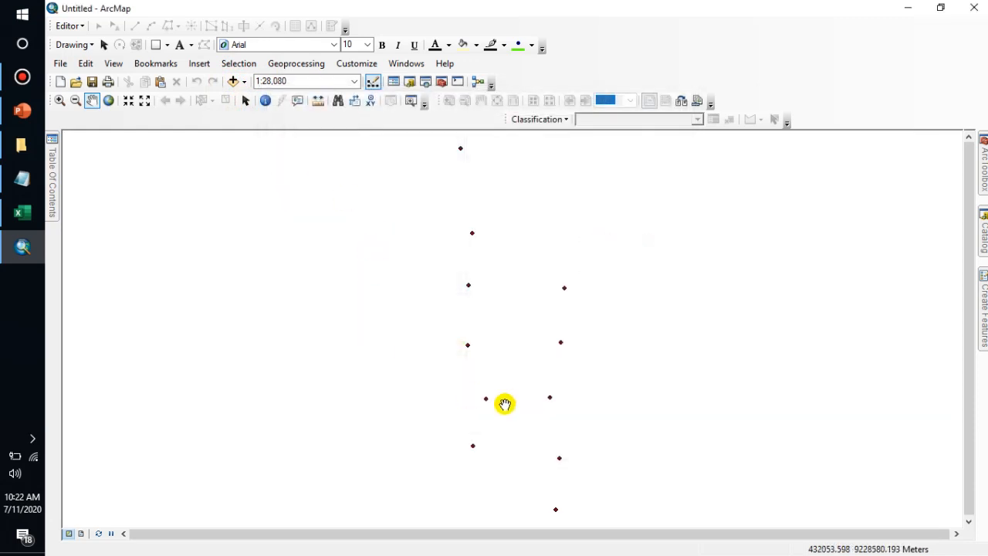
# - Switch to Notepad and review the WGS, DD and DMS projection types listed in the first step of the notes
pyautogui.click(26, 183)
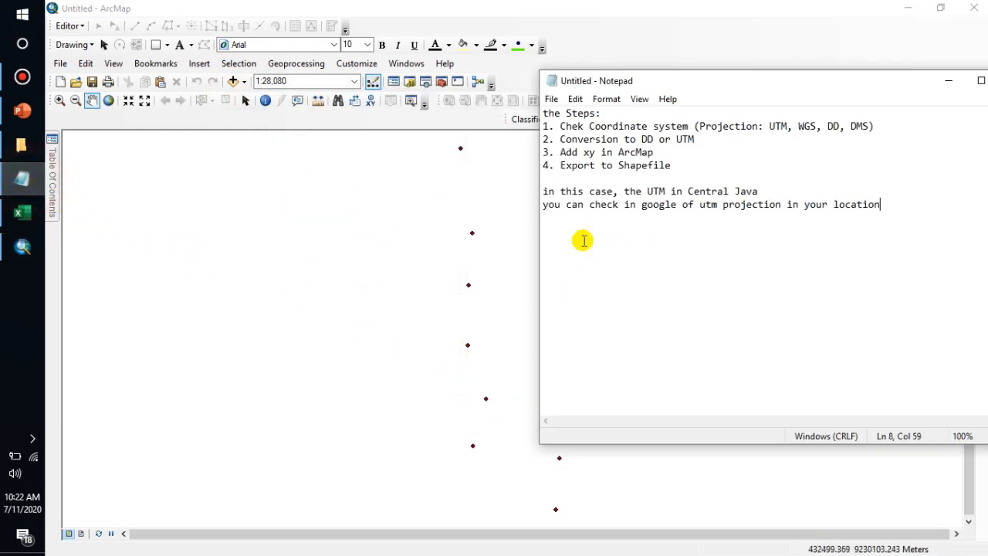
pyautogui.click(706, 151)
pyautogui.click(808, 126)
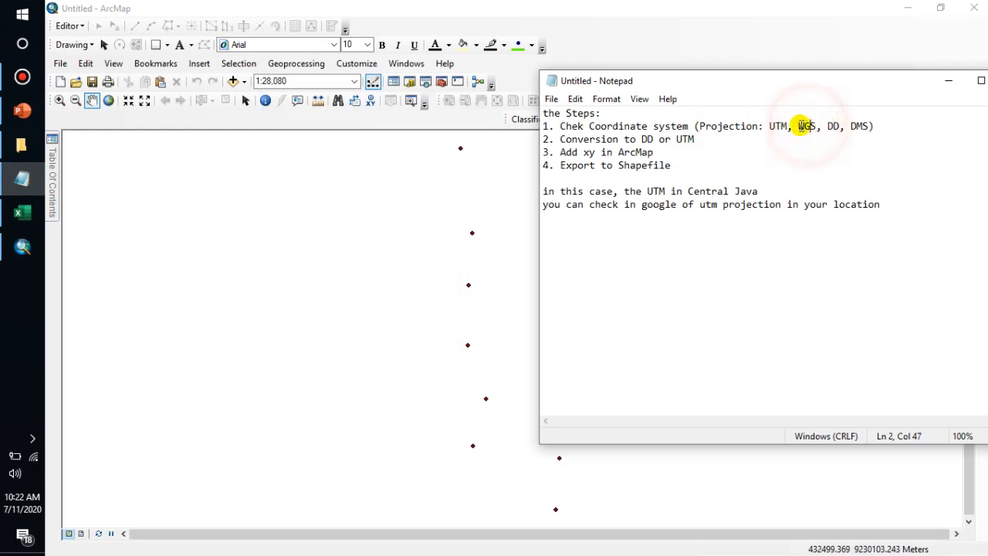
pyautogui.moveTo(798, 126); pyautogui.dragTo(858, 129)
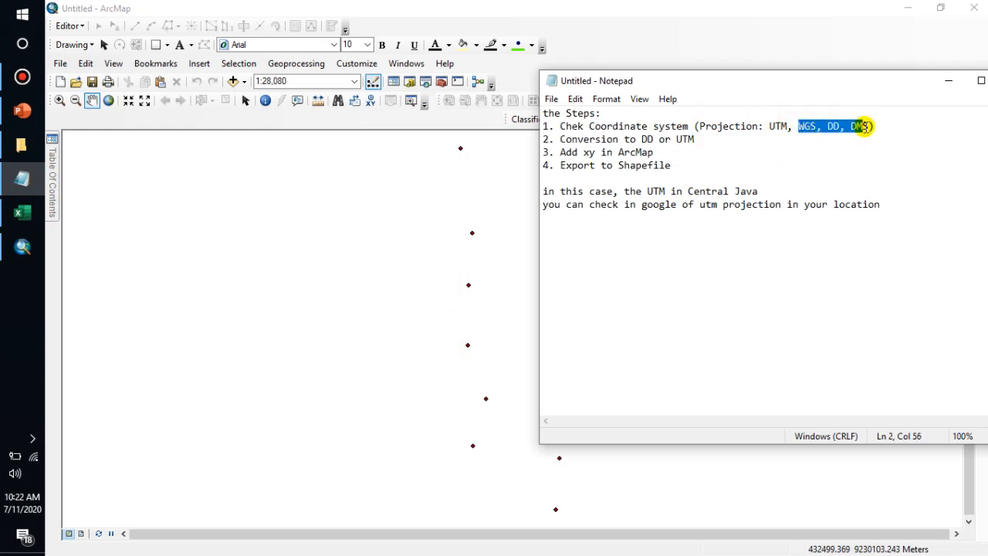
pyautogui.click(862, 128)
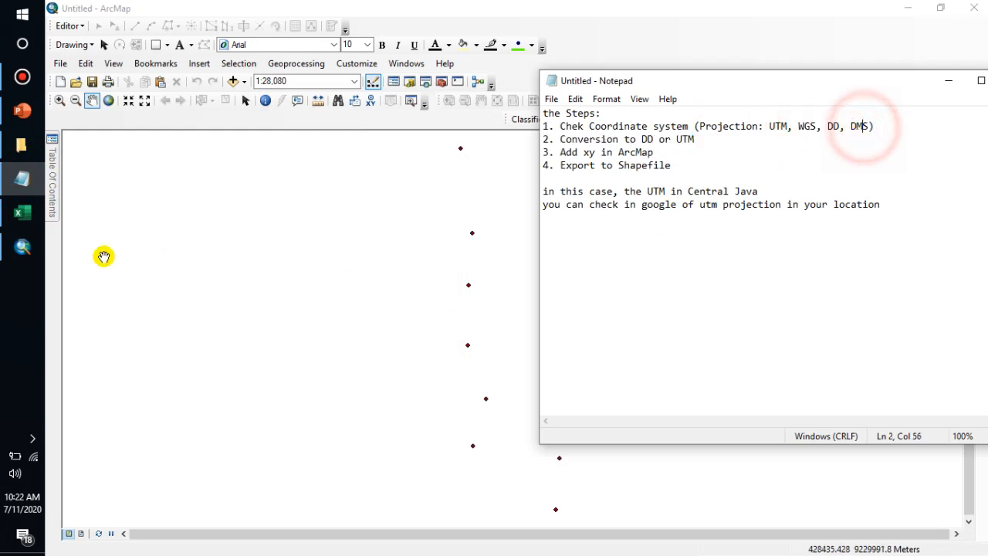
# - Open the workbook Convertion dms ke dd.xlsx from the excel to shp folder
pyautogui.click(19, 145)
pyautogui.click(197, 248)
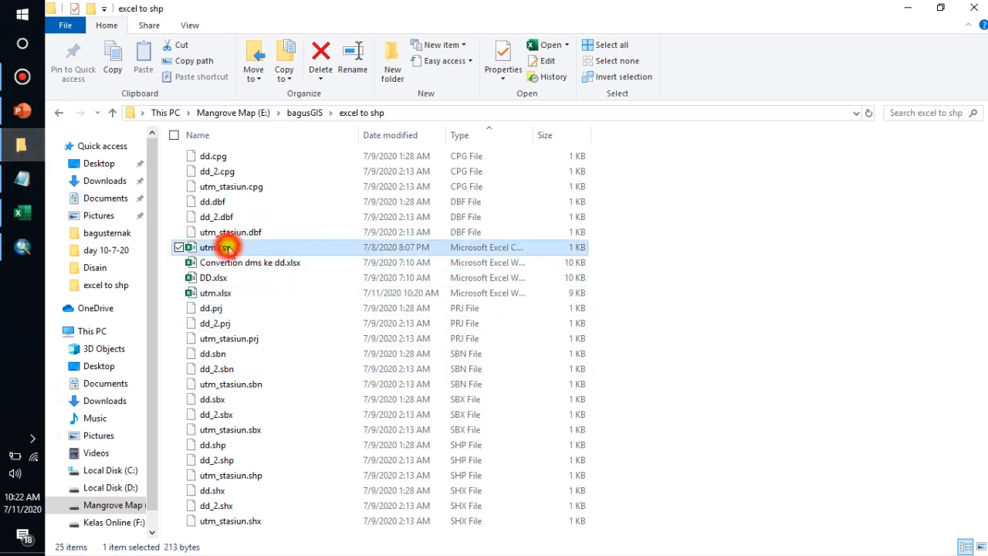
pyautogui.click(226, 264)
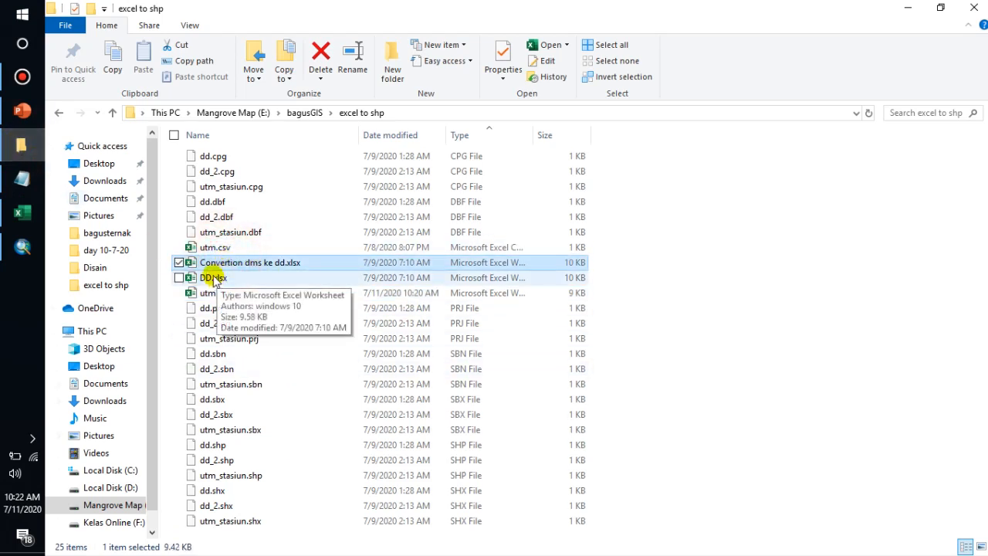
pyautogui.doubleClick(227, 263)
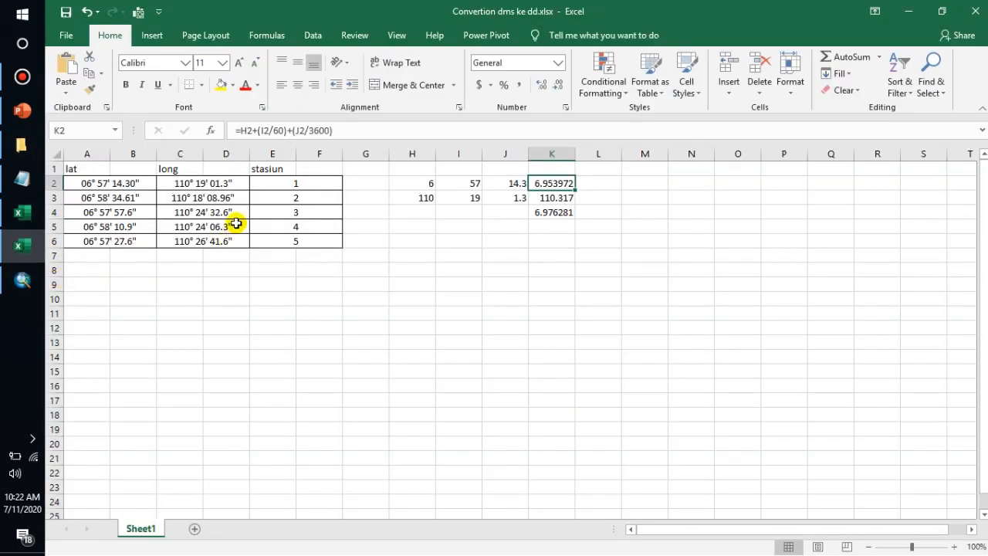
# - Enter the note "dms (degree, minut, sceond)" in cell A8, below the lat/long table
pyautogui.click(164, 226)
pyautogui.click(99, 184)
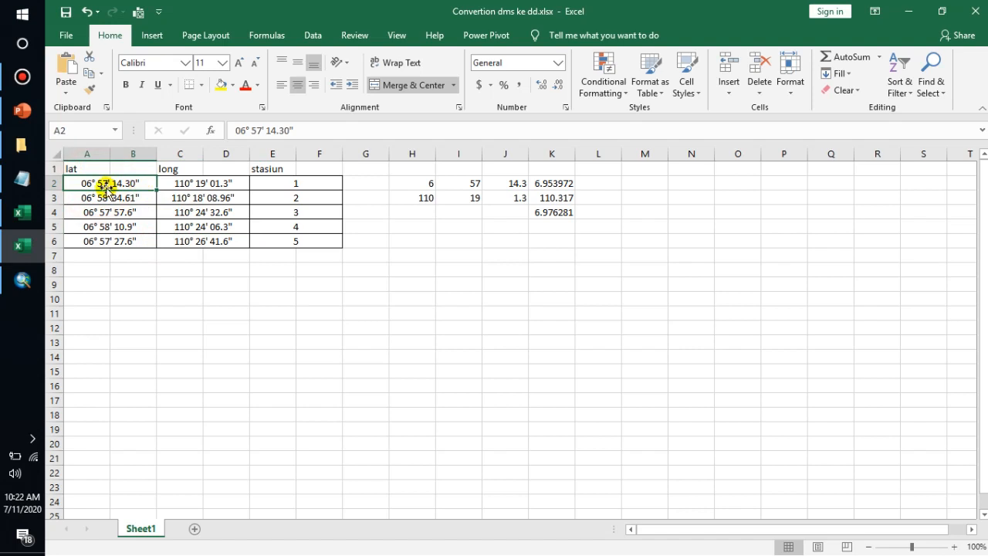
pyautogui.click(89, 267)
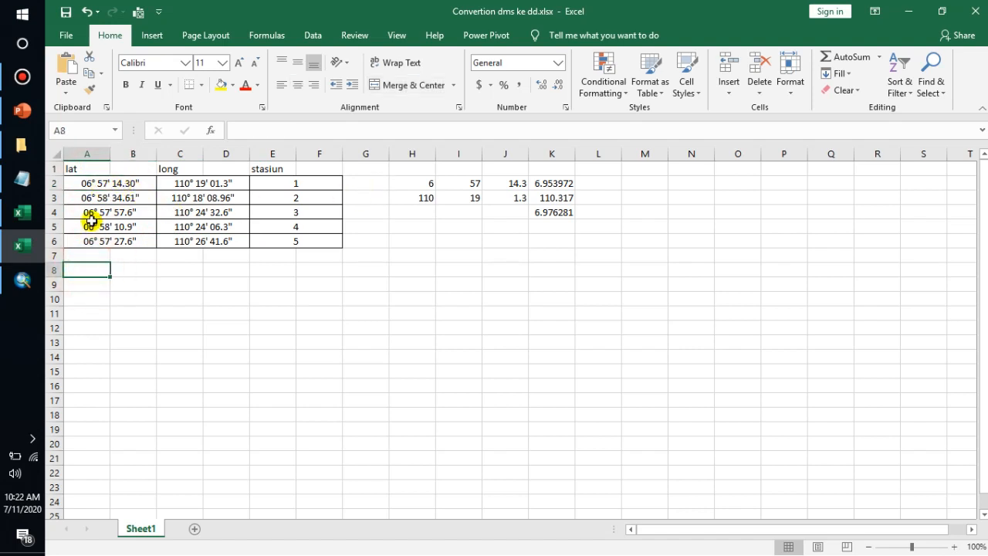
pyautogui.write('dms (degree, minut, sceond')
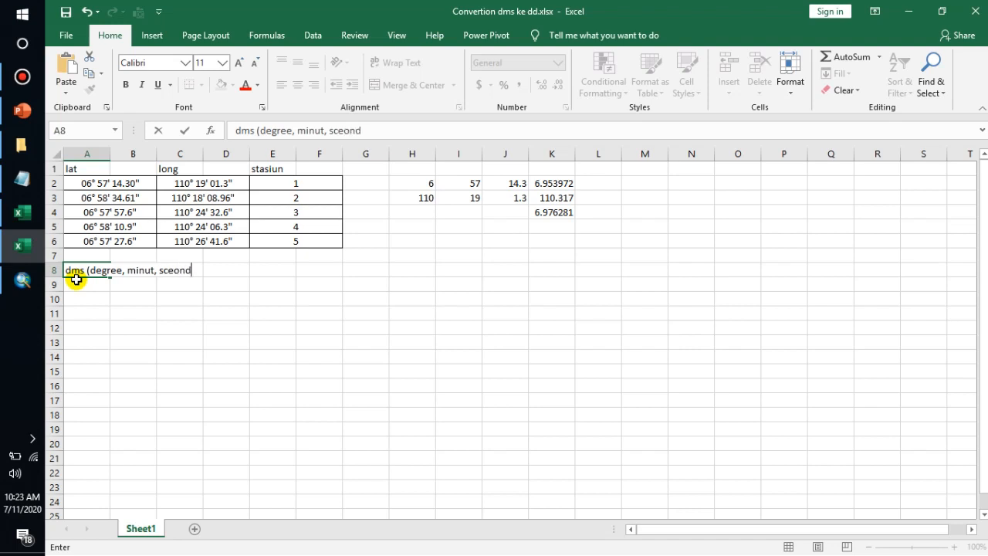
# - Label the converted value with "dd (decimal degree)" in cell L2 and widen column L to fit the text
pyautogui.click(88, 184)
pyautogui.click(558, 183)
pyautogui.click(600, 184)
pyautogui.write('dd (decima')
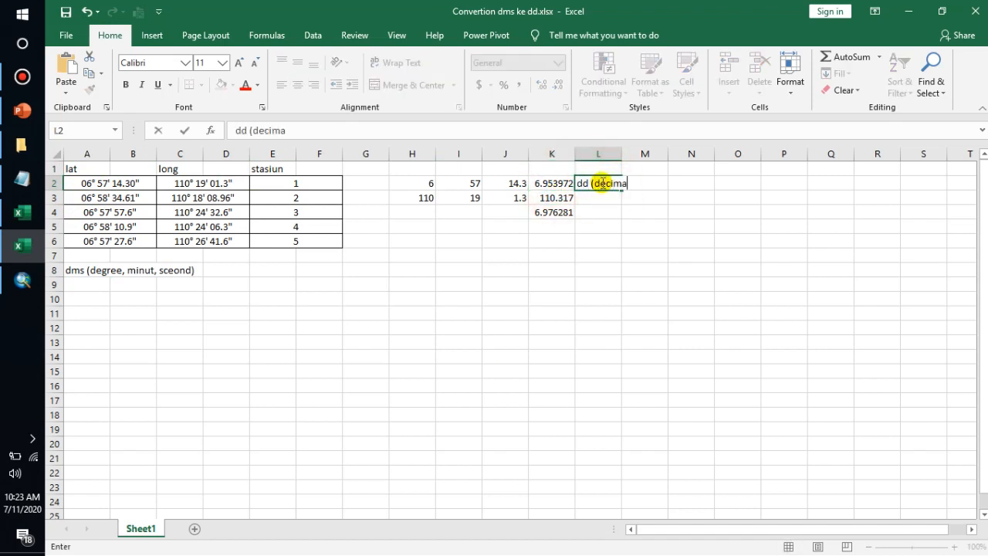
pyautogui.write('l degree)')
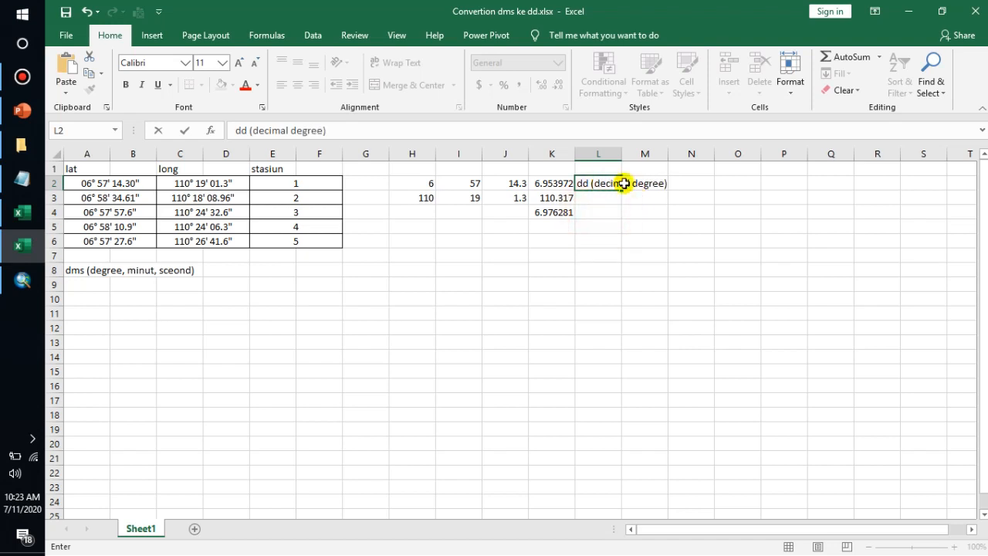
pyautogui.press('Return')
pyautogui.moveTo(632, 155); pyautogui.dragTo(680, 158)
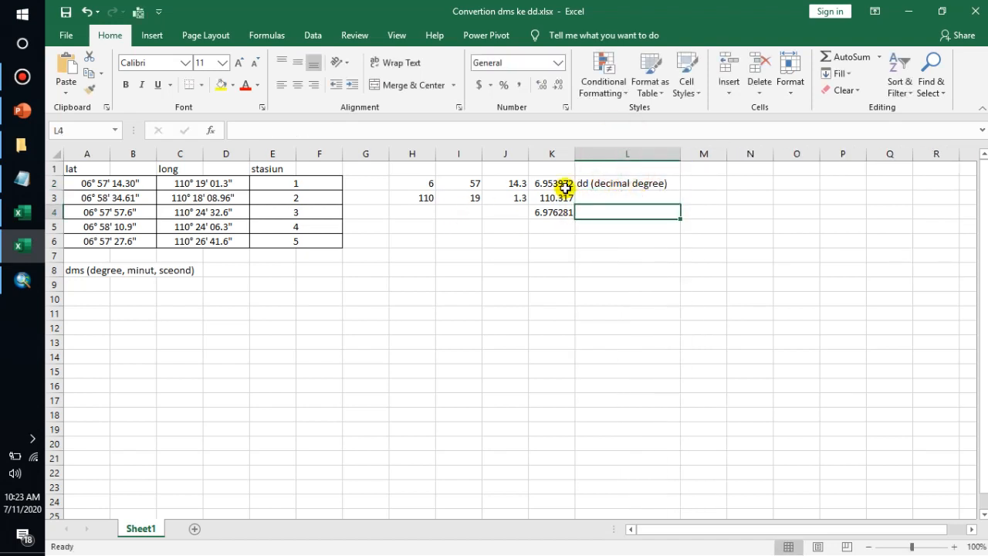
pyautogui.click(562, 187)
pyautogui.click(515, 270)
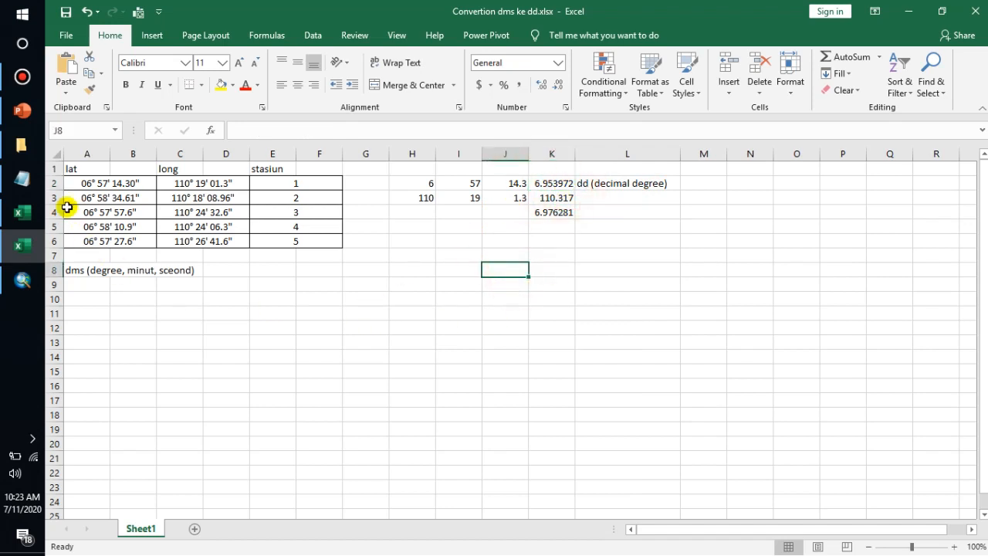
# - Add the lines "DMS to DD" and "D+(M/60)+(S/3600)=DD" at the end of the Notepad notes
pyautogui.click(22, 179)
pyautogui.click(607, 216)
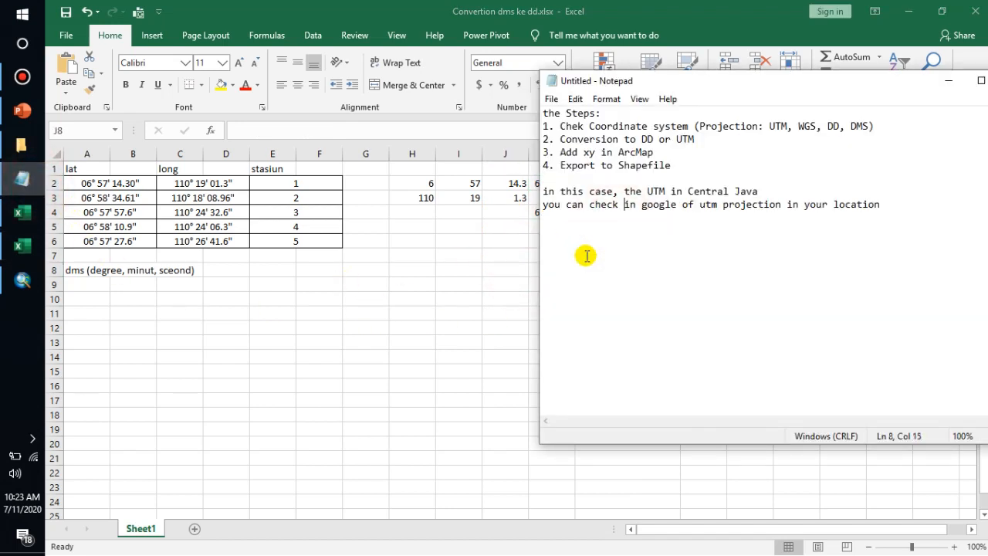
pyautogui.click(895, 203)
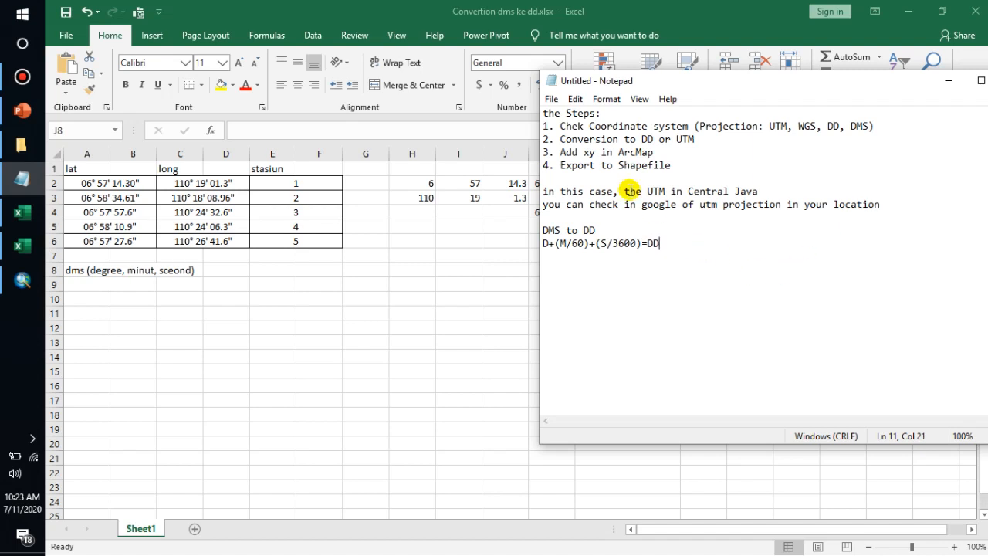
# - Return to the conversion workbook and enter the headers D, M and S in cells H1 to J1
pyautogui.click(471, 212)
pyautogui.click(427, 181)
pyautogui.click(429, 170)
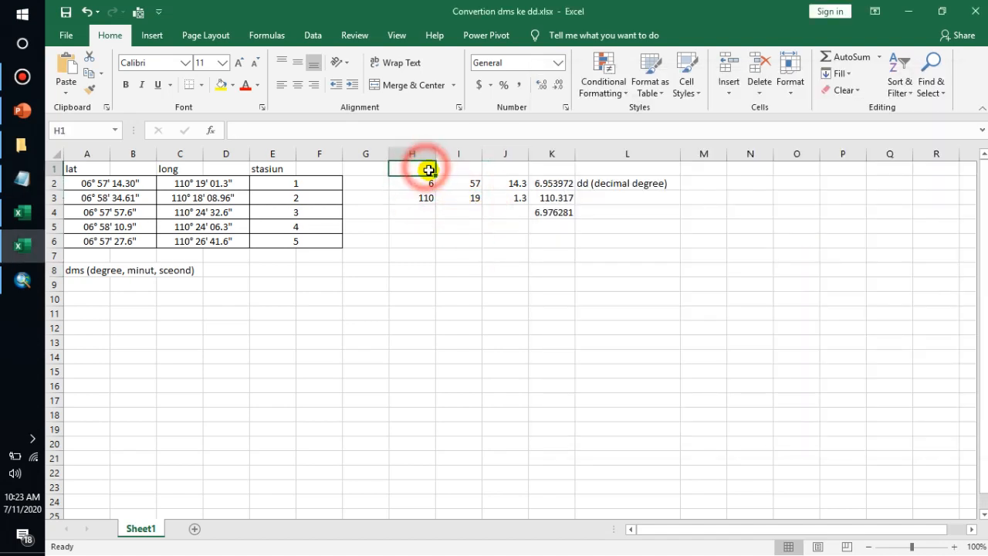
pyautogui.write('D')
pyautogui.press('Tab')
pyautogui.write('M')
pyautogui.press('Tab')
pyautogui.write('S')
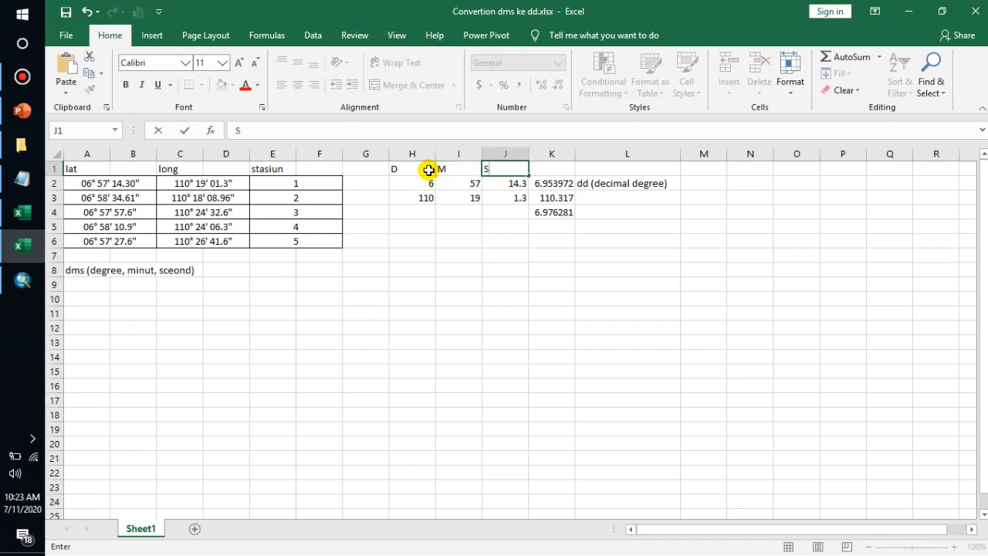
# - Examine the DMS-to-decimal-degree formulas in cells K3 and K2 along with the degree cells they use
pyautogui.click(407, 188)
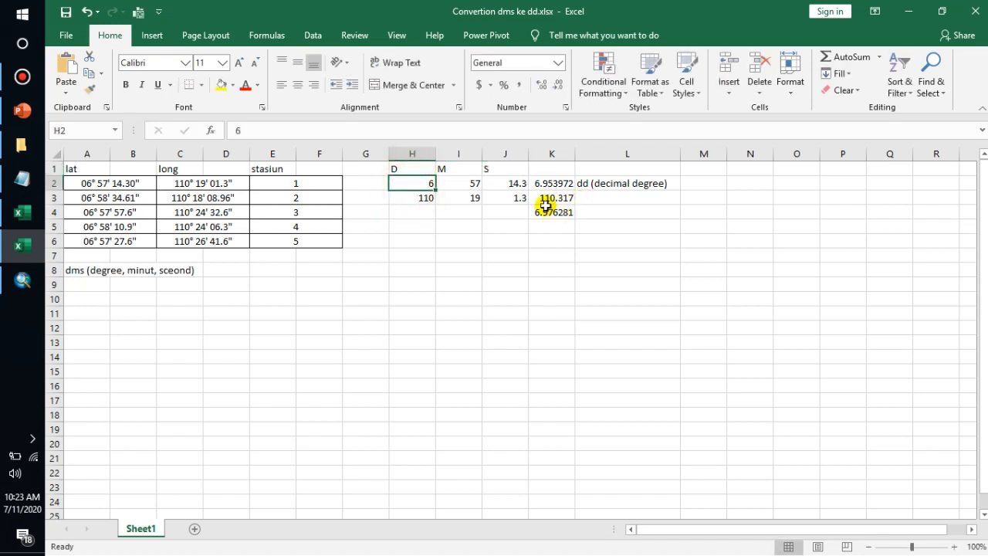
pyautogui.click(421, 196)
pyautogui.click(558, 199)
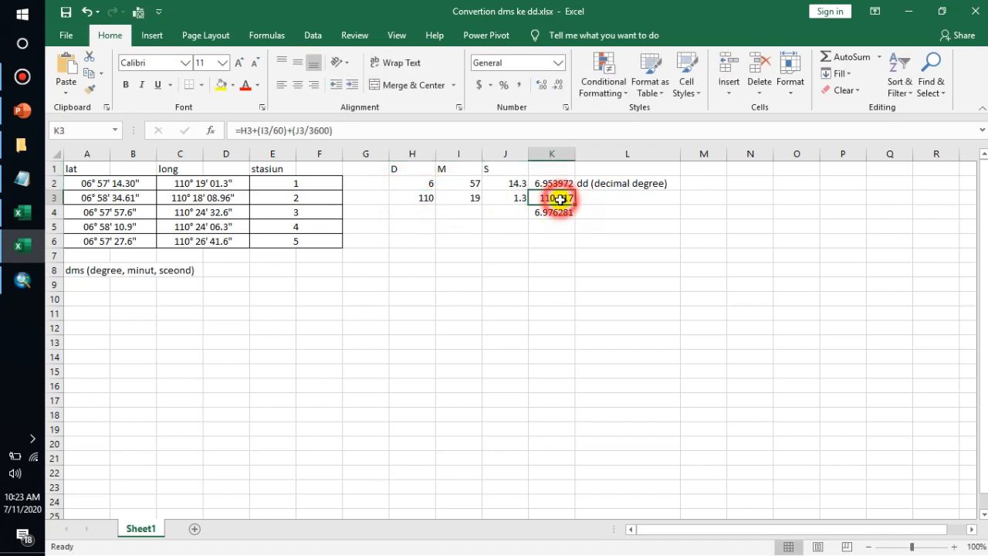
pyautogui.moveTo(344, 131); pyautogui.dragTo(235, 131)
pyautogui.click(264, 131)
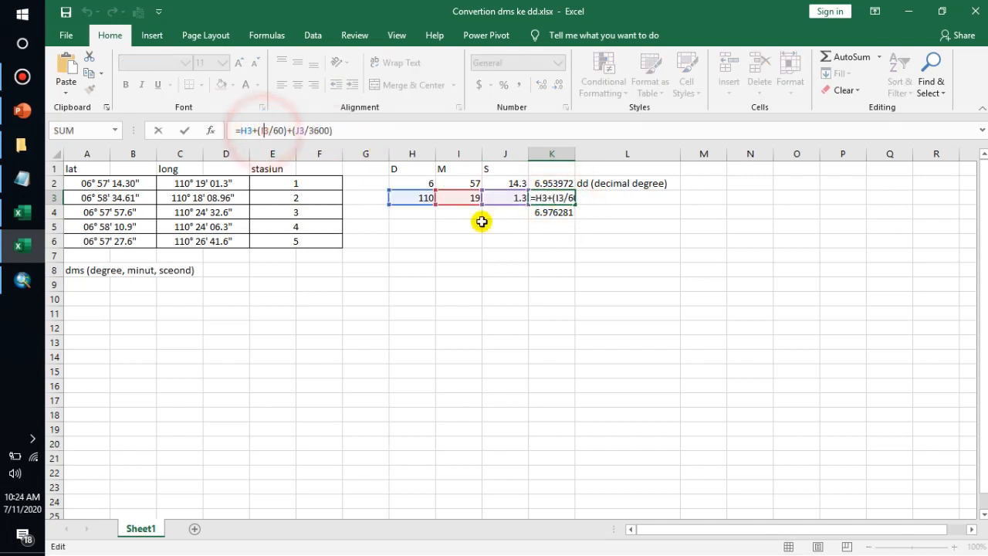
pyautogui.click(553, 183)
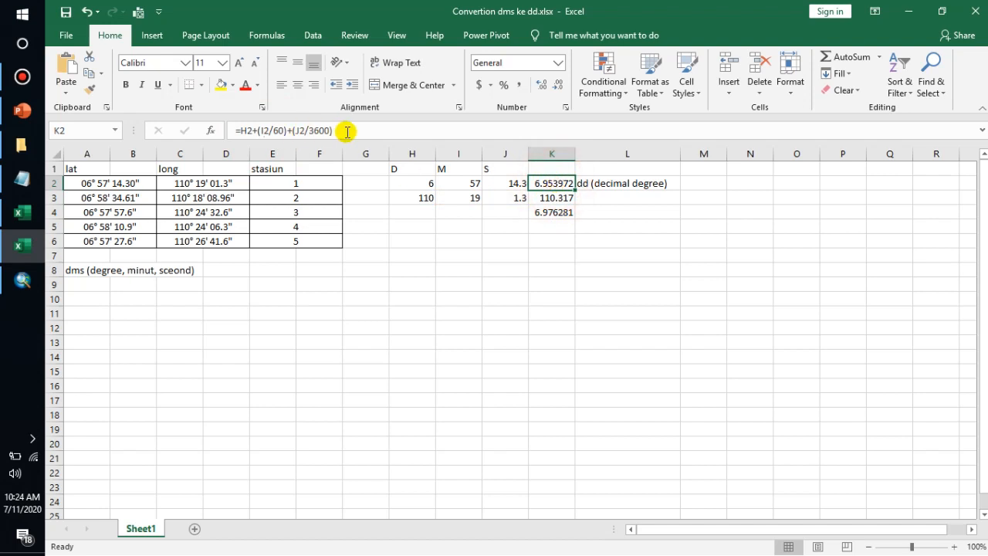
pyautogui.moveTo(347, 131); pyautogui.dragTo(241, 130)
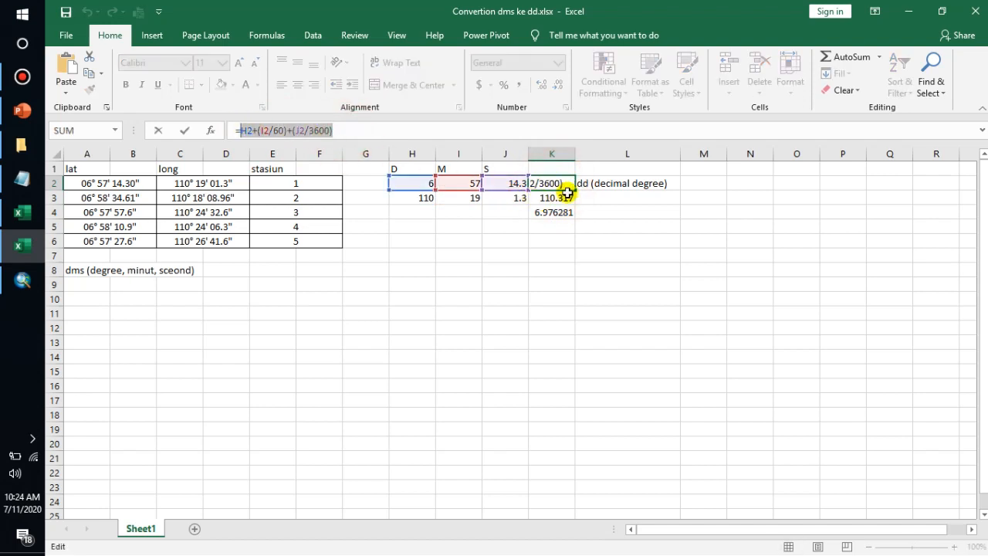
pyautogui.press('Return')
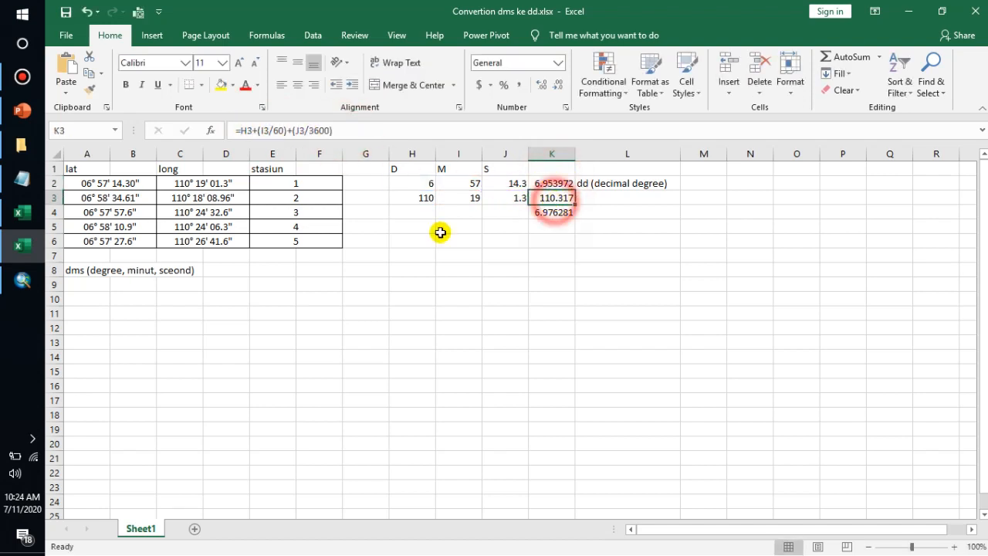
# - Open DD.xlsx from the excel to shp folder and inspect the x, y and stasiun values in row 2
pyautogui.click(37, 218)
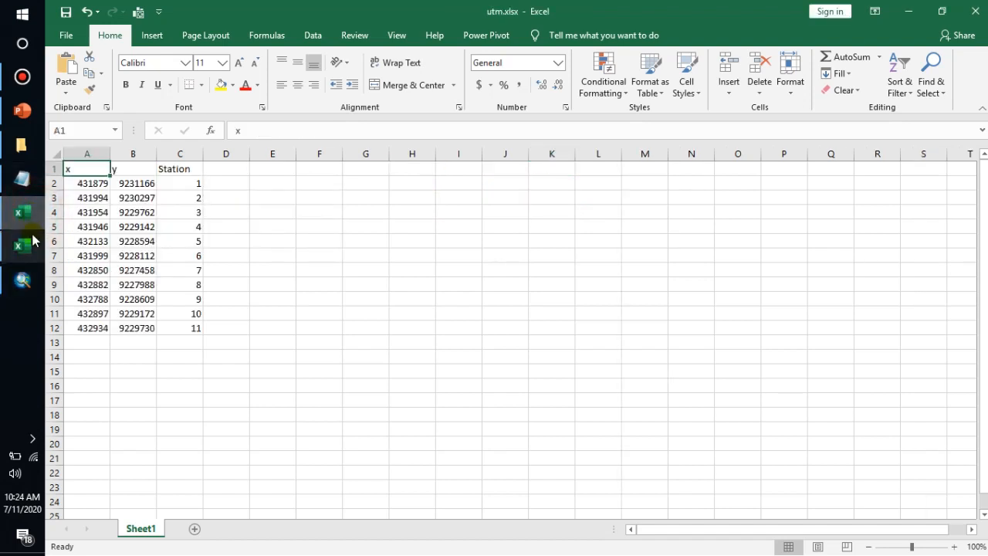
pyautogui.click(23, 146)
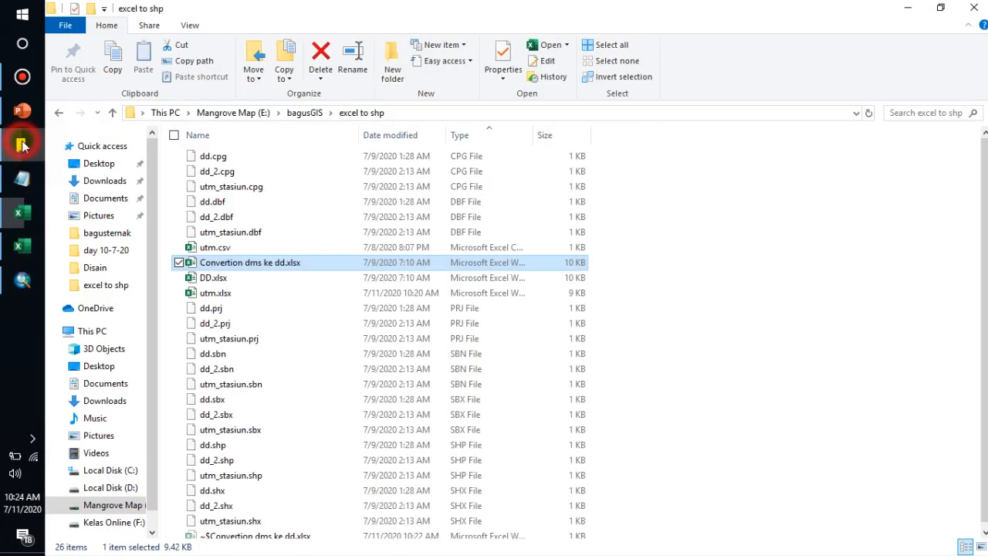
pyautogui.doubleClick(212, 279)
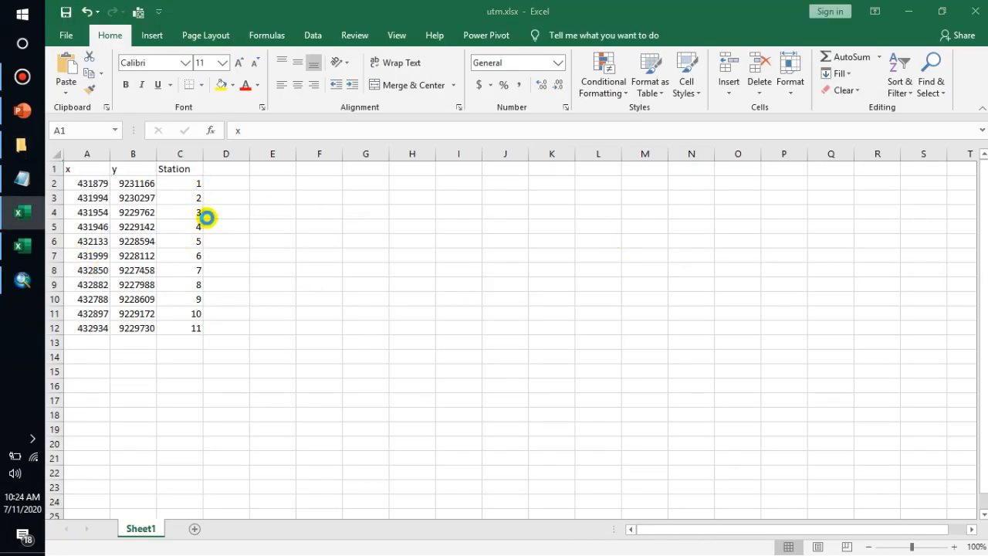
pyautogui.click(86, 182)
pyautogui.click(121, 183)
pyautogui.click(93, 183)
pyautogui.click(123, 185)
pyautogui.click(194, 183)
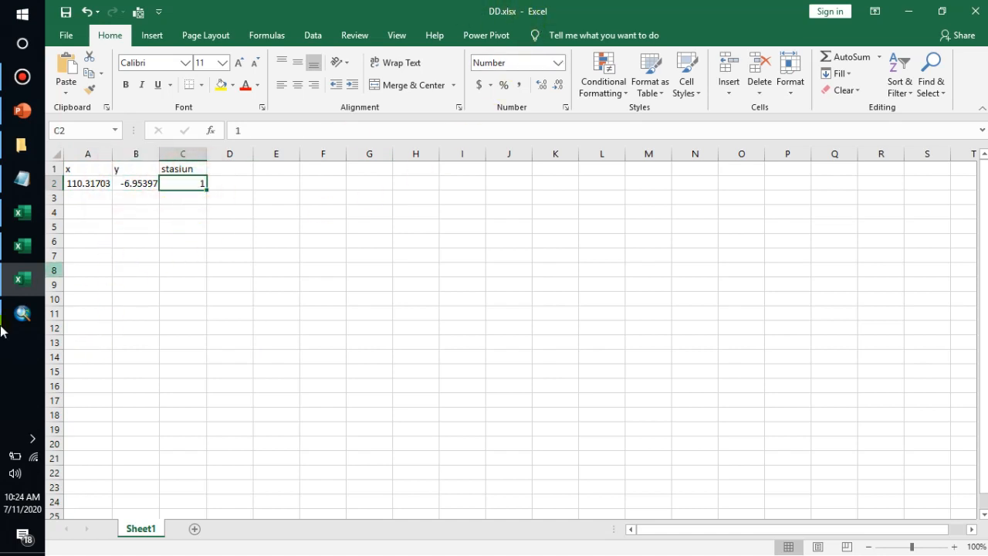
# - Return to ArcMap and change the Sheet1$ Events point symbol to the green Circle 2
pyautogui.click(34, 315)
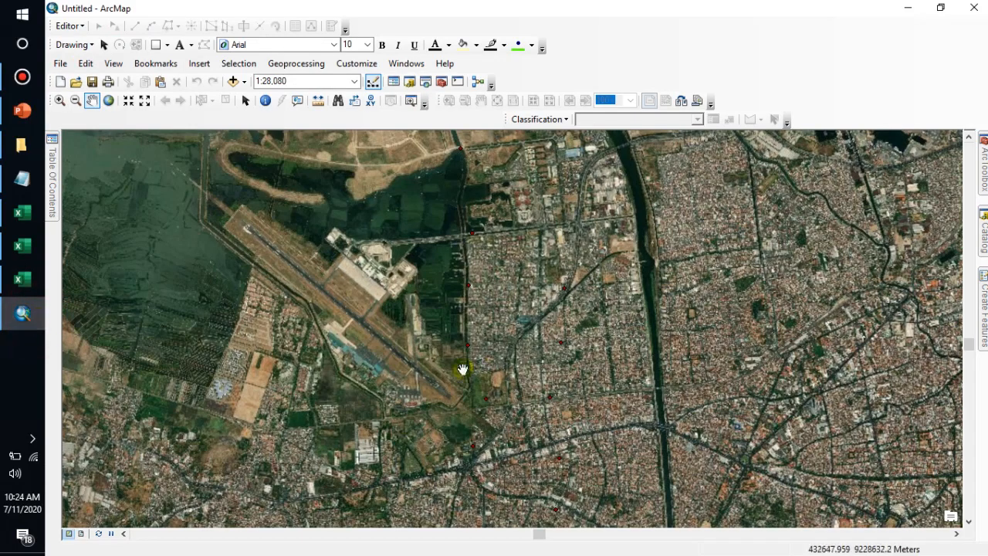
pyautogui.click(51, 189)
pyautogui.click(109, 196)
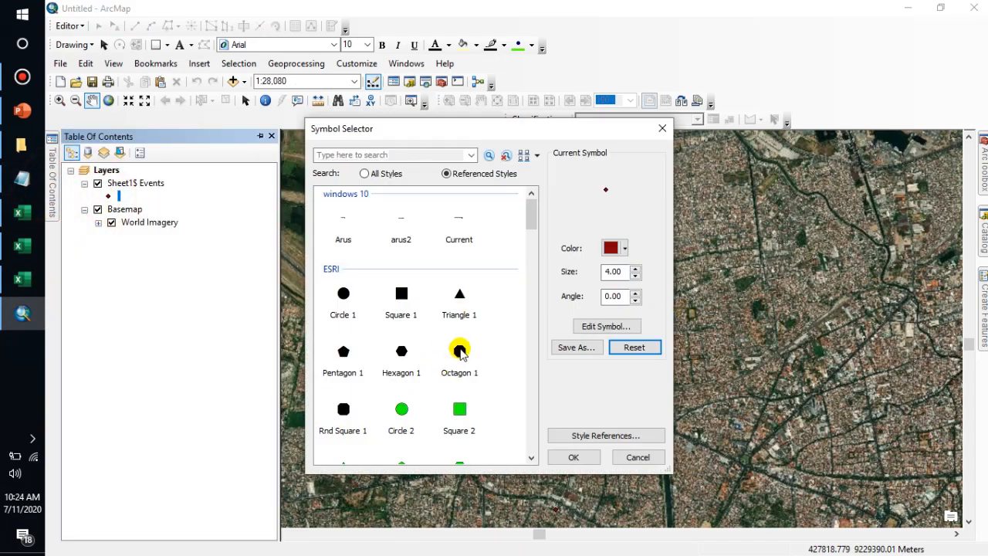
pyautogui.click(402, 413)
pyautogui.click(567, 457)
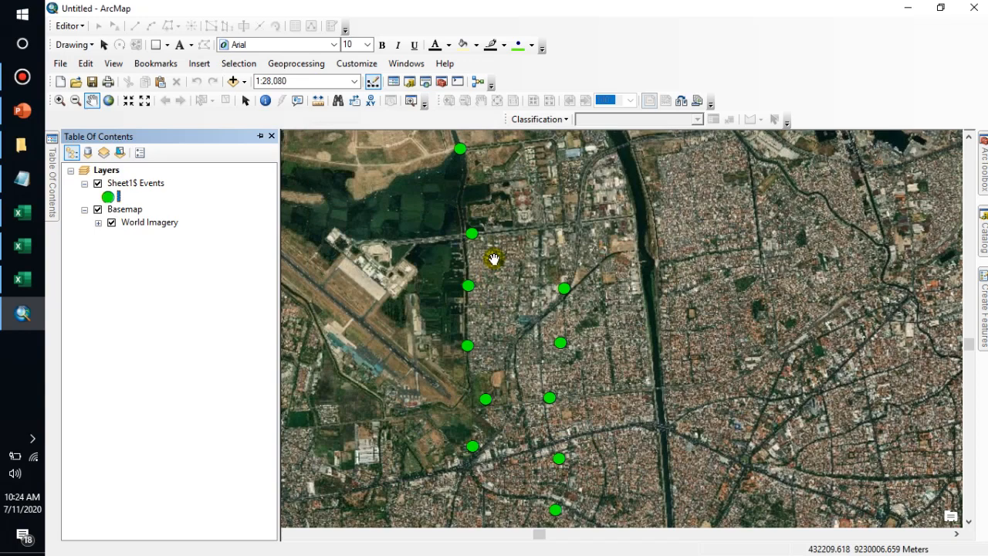
# - Highlight the "Add xy in ArcMap" item in the Notepad steps list and return to ArcMap
pyautogui.click(38, 182)
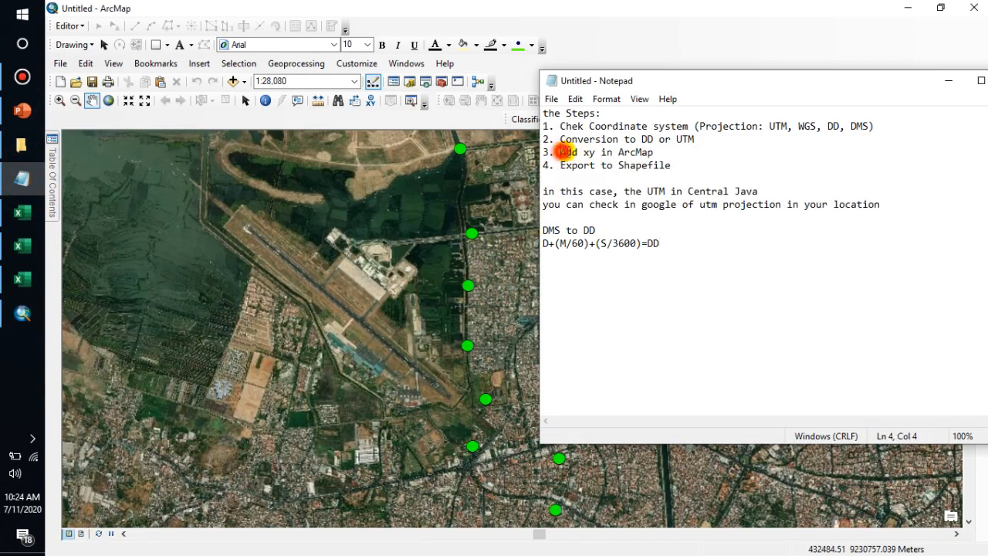
pyautogui.moveTo(561, 152); pyautogui.dragTo(654, 152)
pyautogui.click(209, 10)
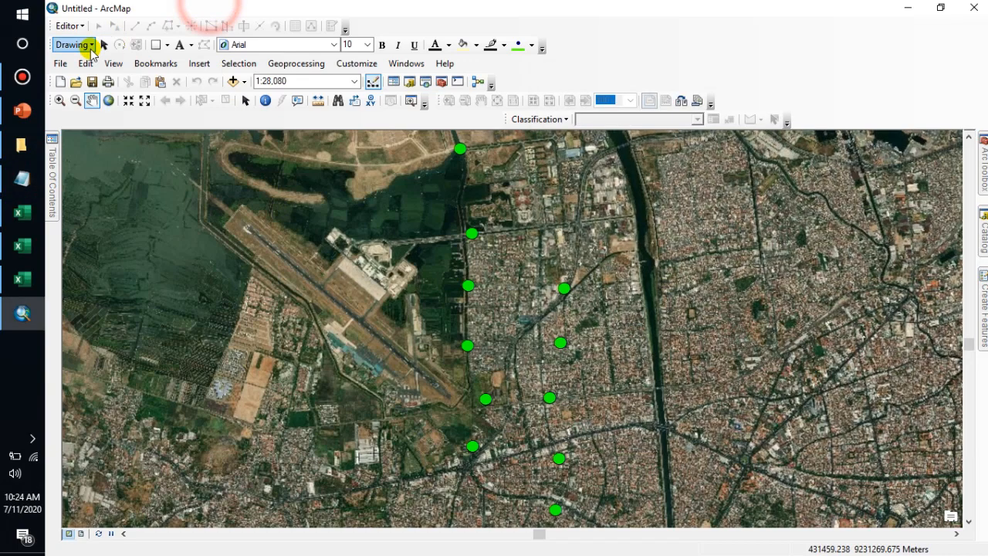
# - Start adding XY data and load Sheet1$ from DD.xlsx in the excel to shp folder as the coordinate table
pyautogui.click(60, 64)
pyautogui.moveTo(220, 181)
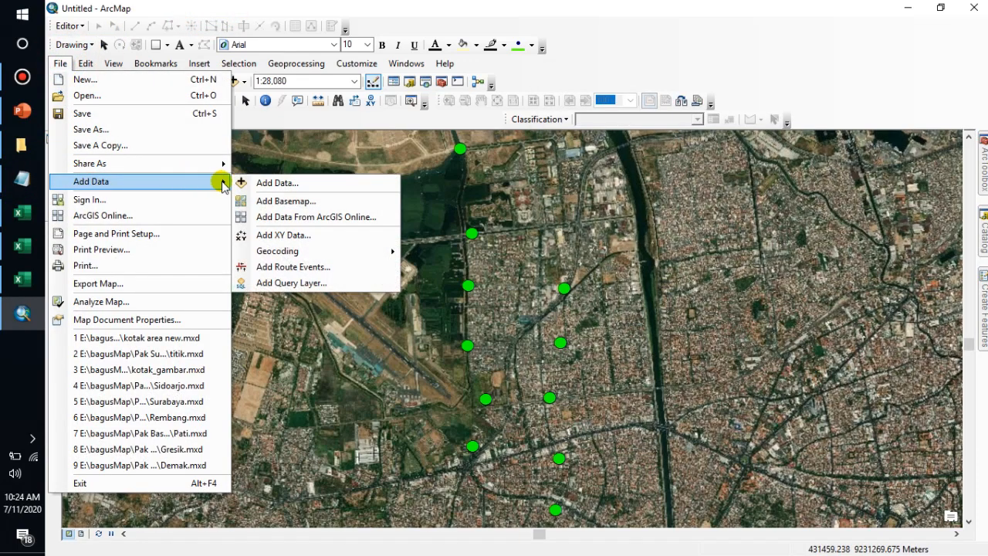
pyautogui.click(262, 237)
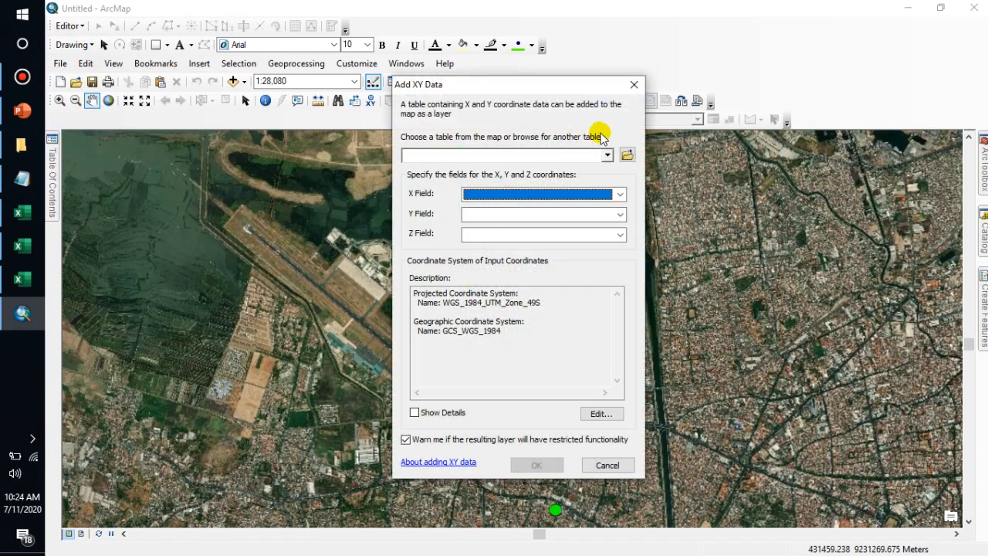
pyautogui.click(628, 157)
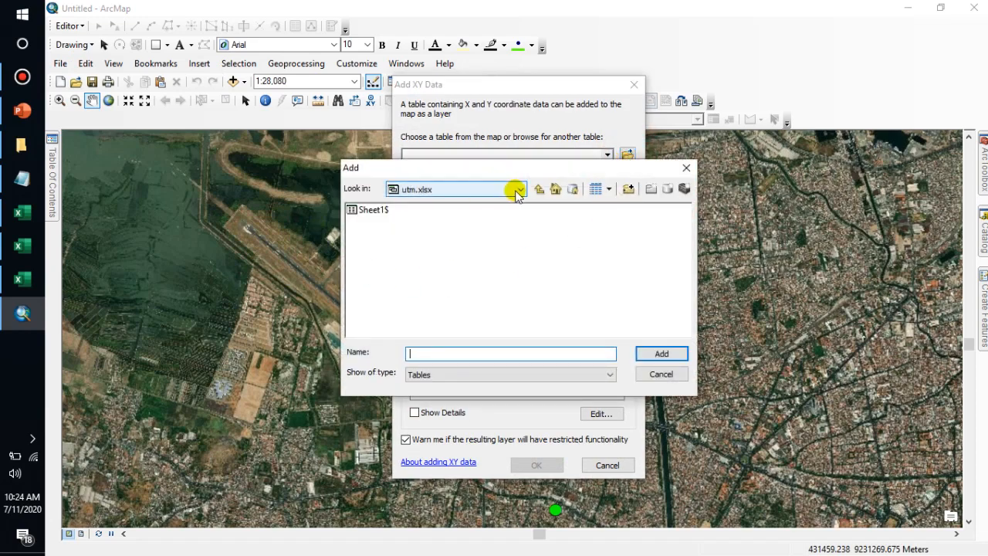
pyautogui.click(537, 190)
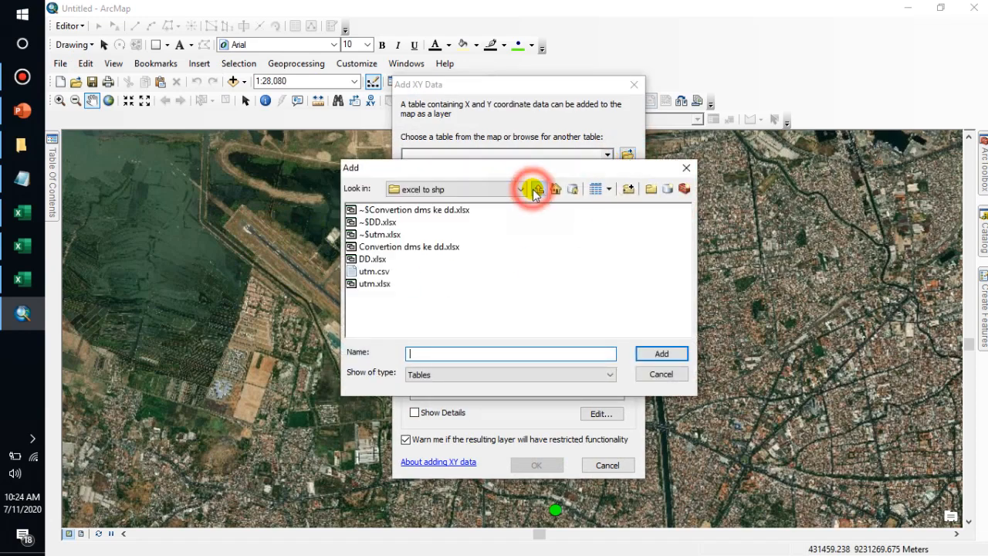
pyautogui.click(372, 284)
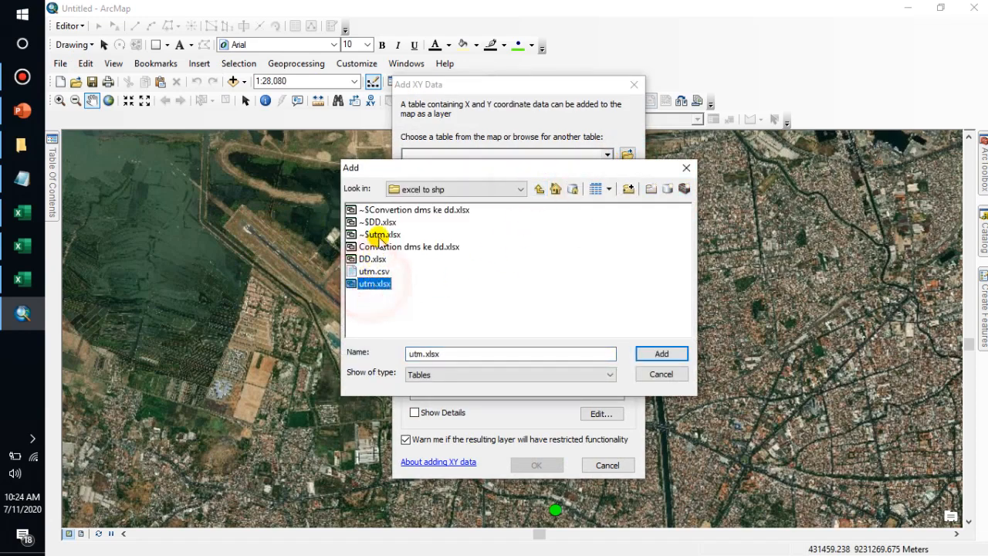
pyautogui.click(374, 260)
pyautogui.doubleClick(374, 261)
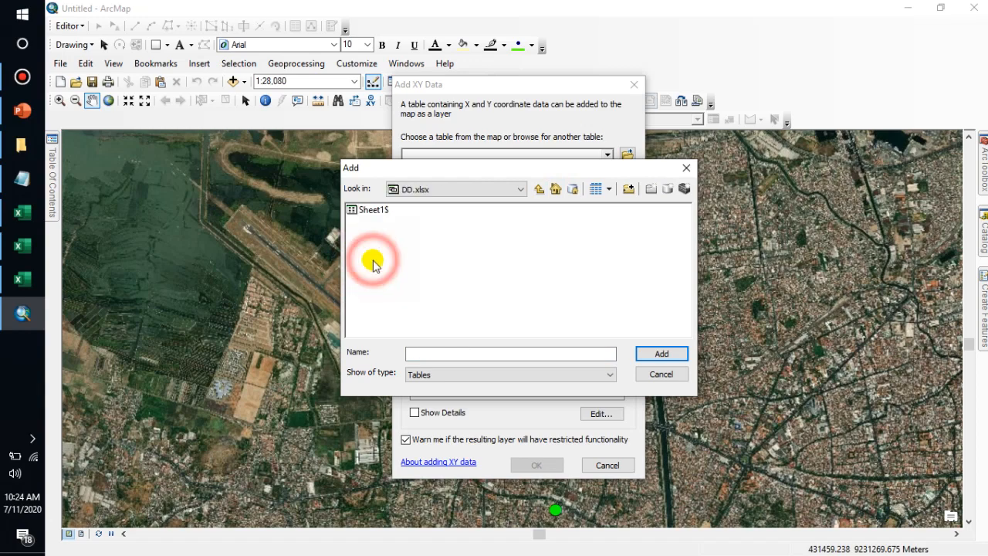
pyautogui.doubleClick(370, 210)
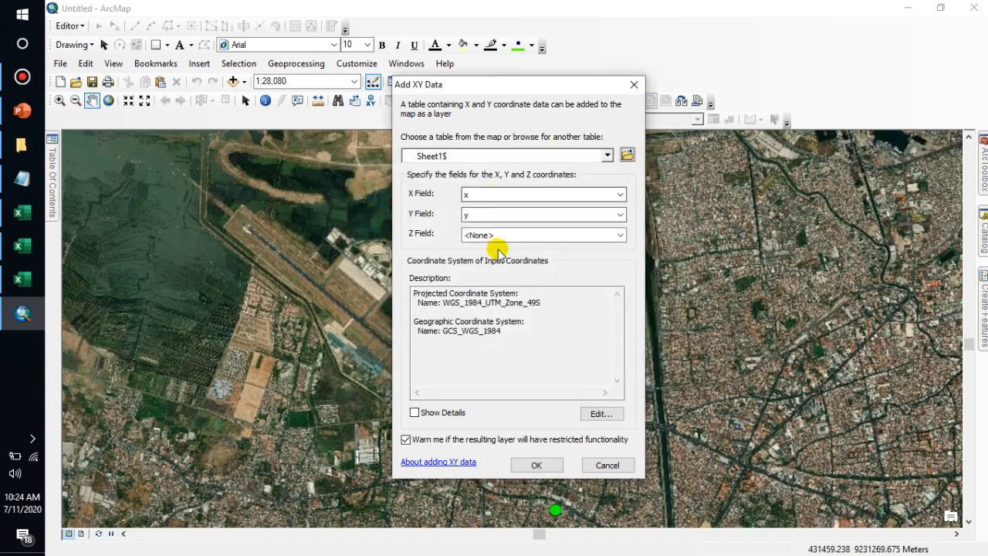
# - Set the coordinate system of the input coordinates to WGS 1984 from the favorites
pyautogui.click(600, 414)
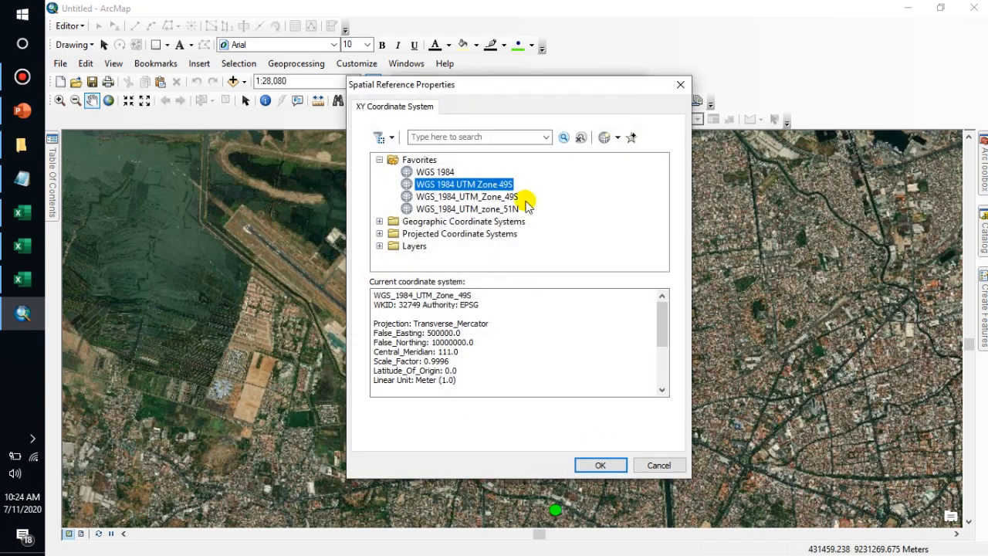
pyautogui.click(432, 172)
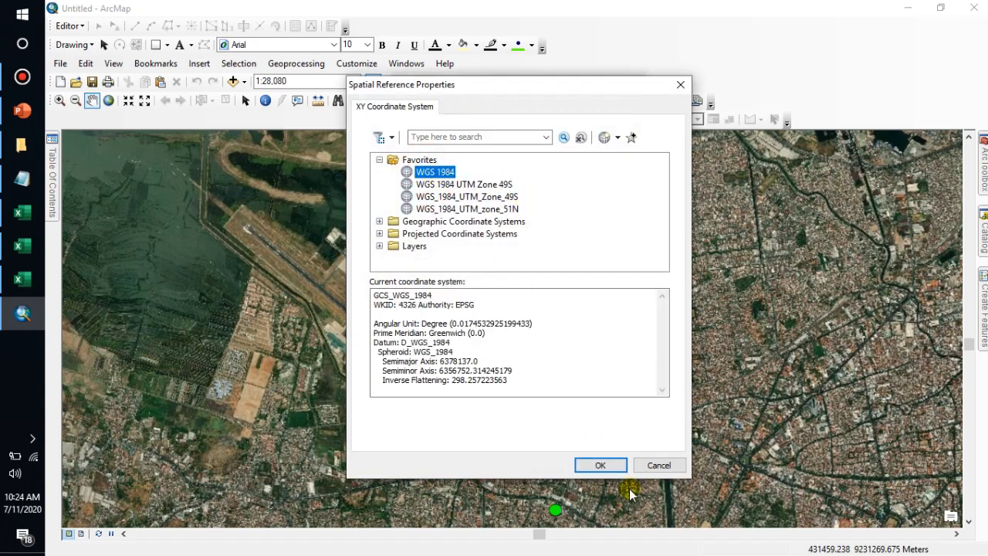
pyautogui.click(600, 465)
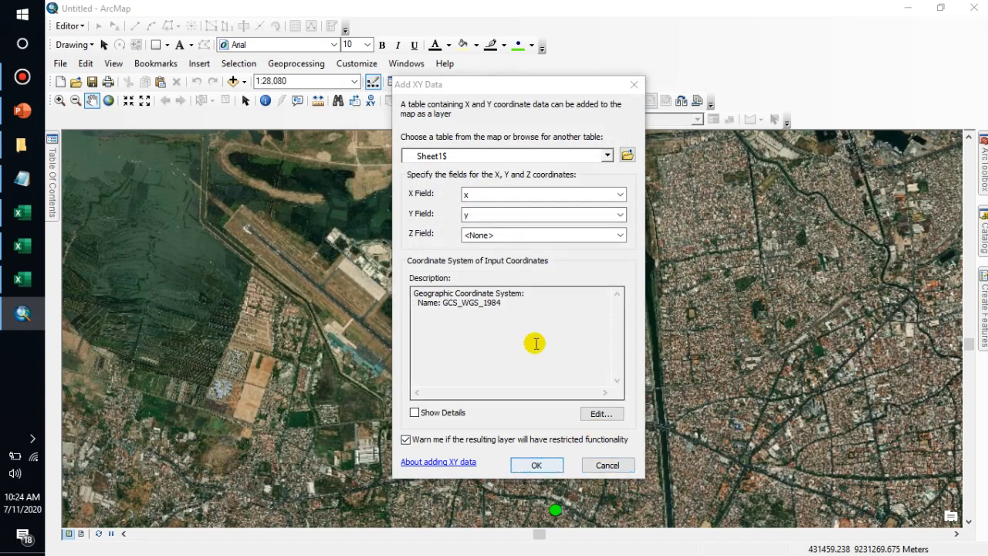
# - Add the note "DD with WGS" below the conversion formula in Notepad and return to the XY data settings in ArcMap
pyautogui.click(21, 178)
pyautogui.click(715, 263)
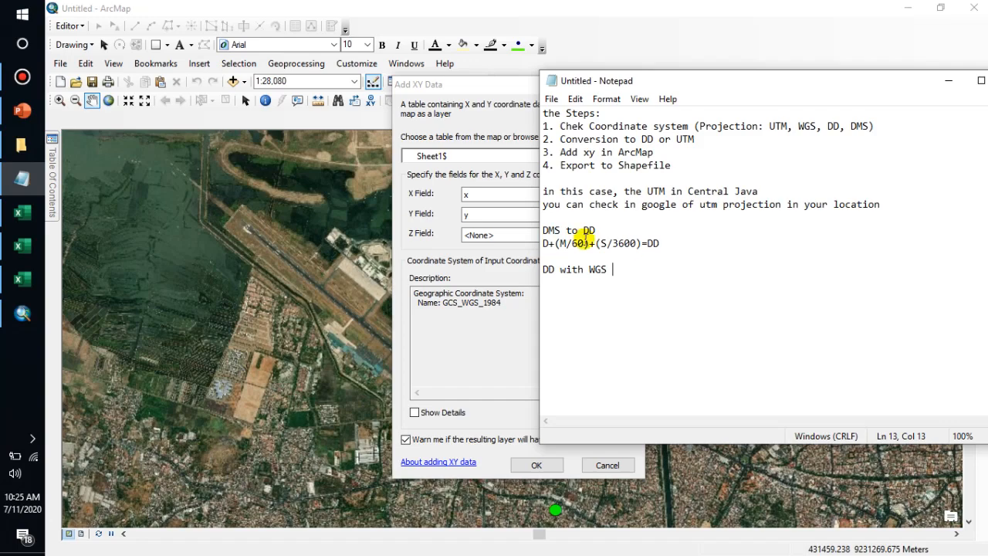
pyautogui.click(502, 108)
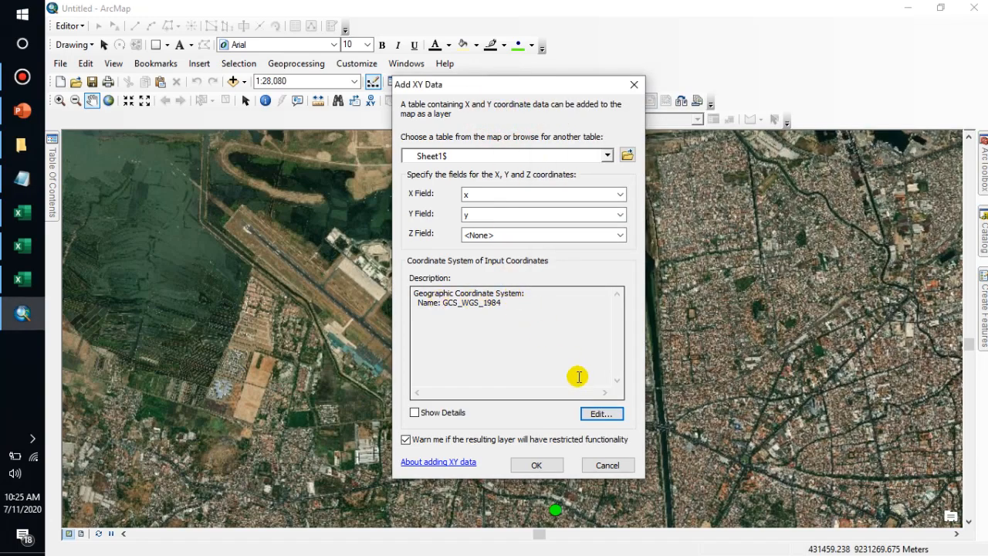
# - Locate WGS 1984 in the World folder of the geographic coordinate systems and close the selection without applying it
pyautogui.click(606, 414)
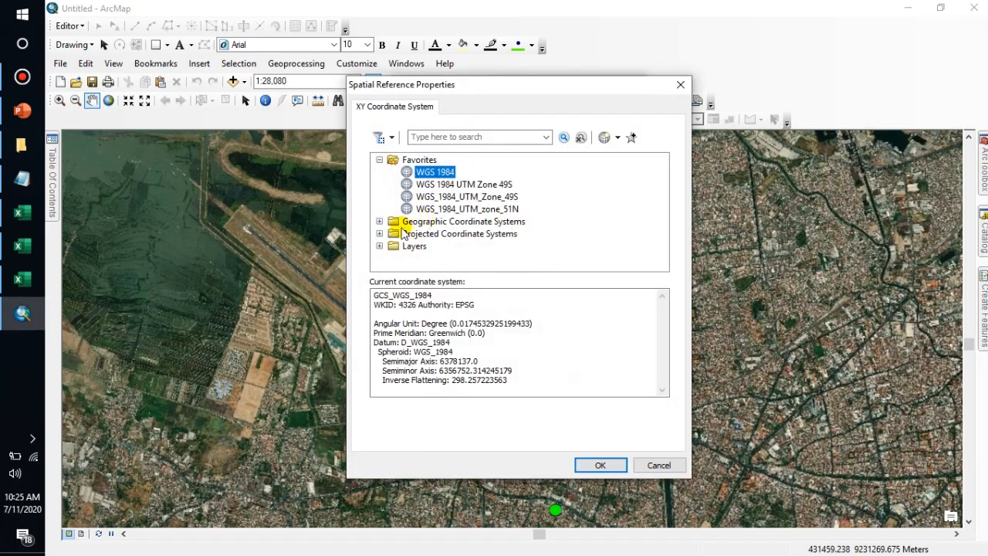
pyautogui.click(378, 222)
pyautogui.scroll(-3, 437, 260)
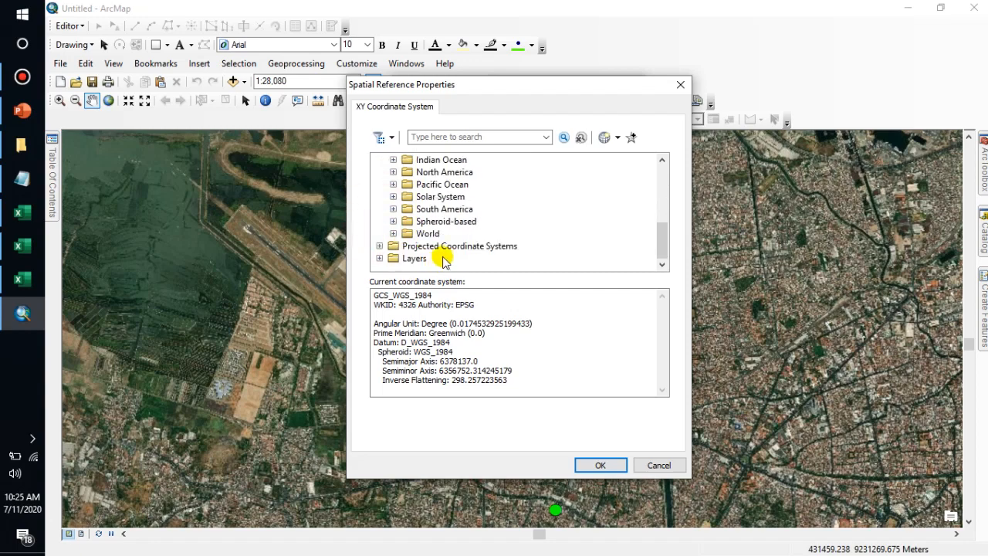
pyautogui.click(393, 233)
pyautogui.scroll(-4, 444, 247)
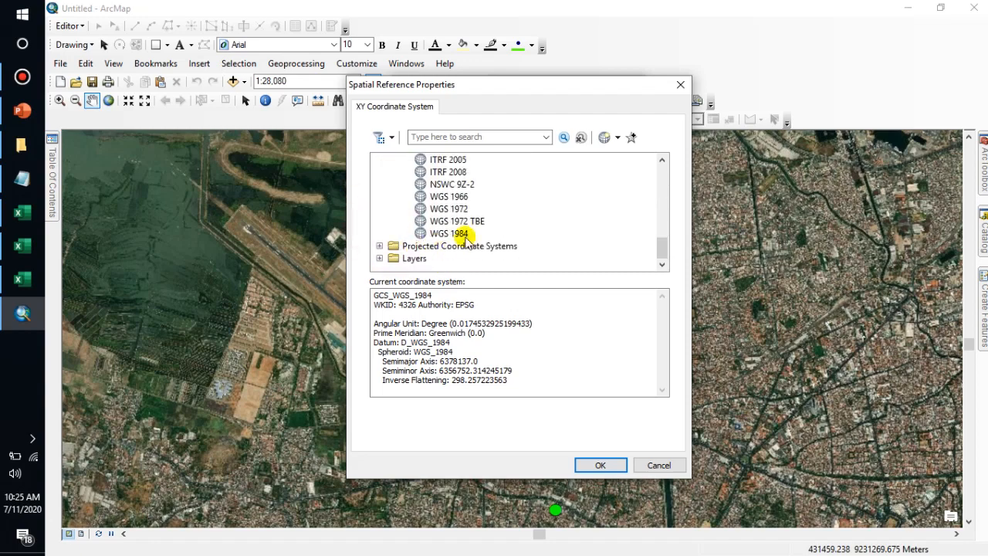
pyautogui.click(454, 234)
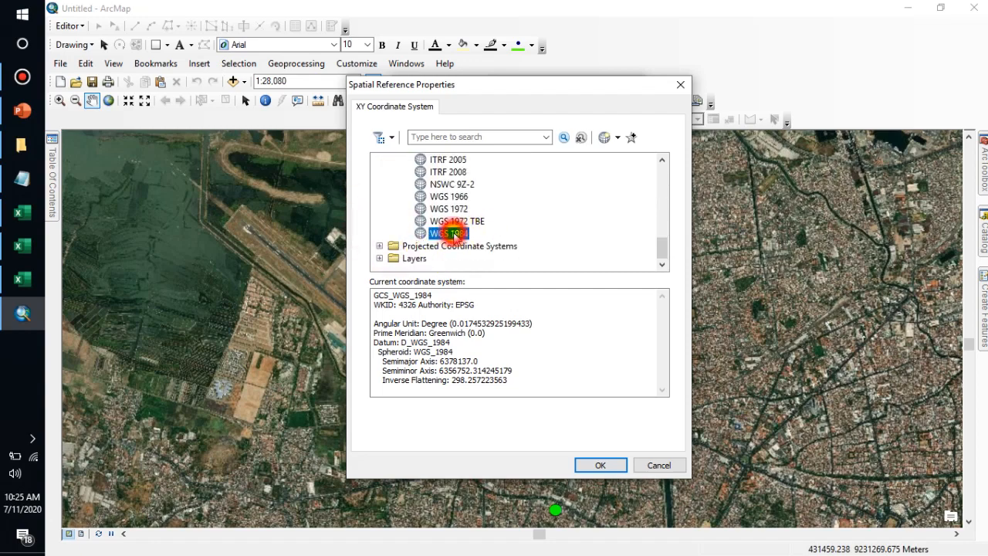
pyautogui.click(657, 465)
# - Add the decimal-degree table to the map as an XY event layer and change its point symbol to Star 5
pyautogui.click(550, 463)
pyautogui.click(569, 357)
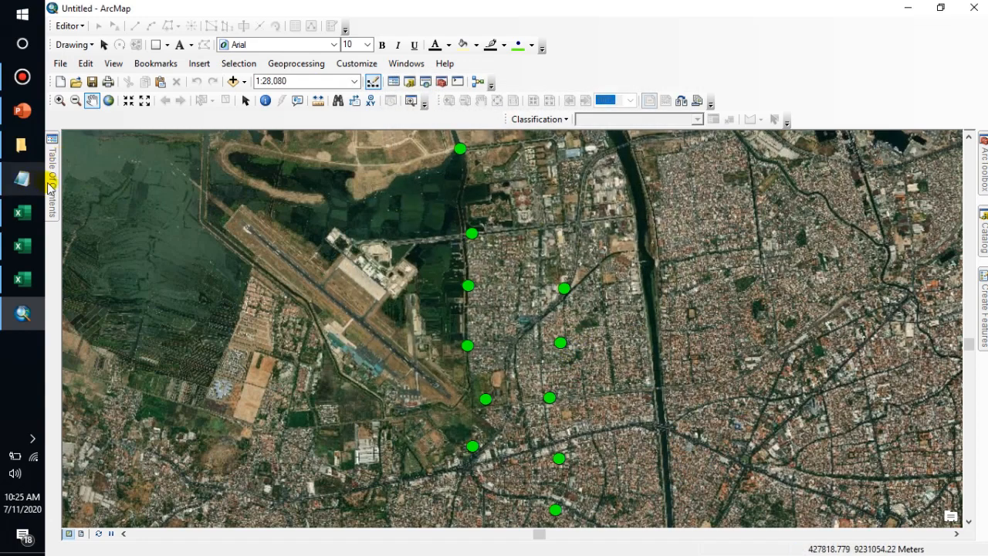
pyautogui.moveTo(49, 183)
pyautogui.click(109, 196)
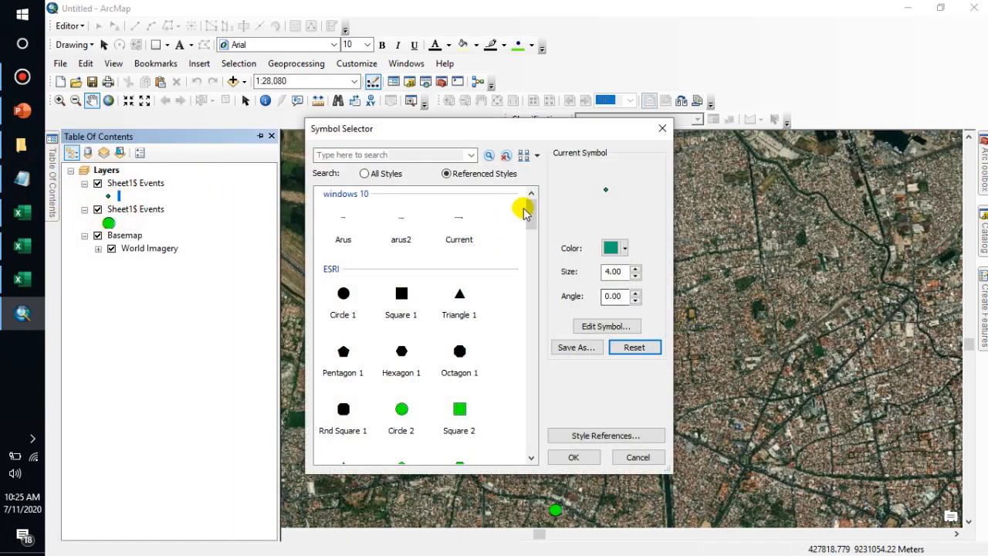
pyautogui.moveTo(530, 214); pyautogui.dragTo(528, 286)
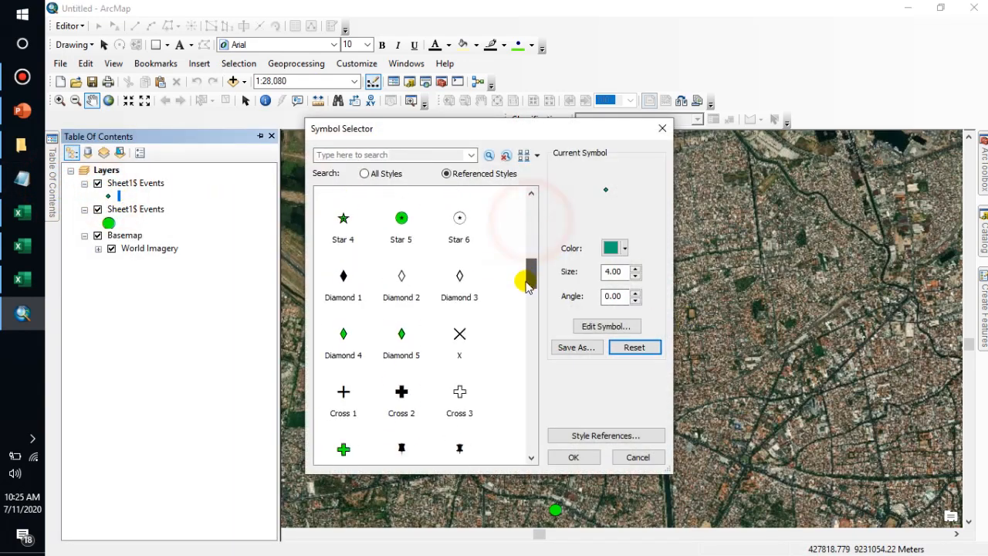
pyautogui.click(402, 220)
pyautogui.click(574, 457)
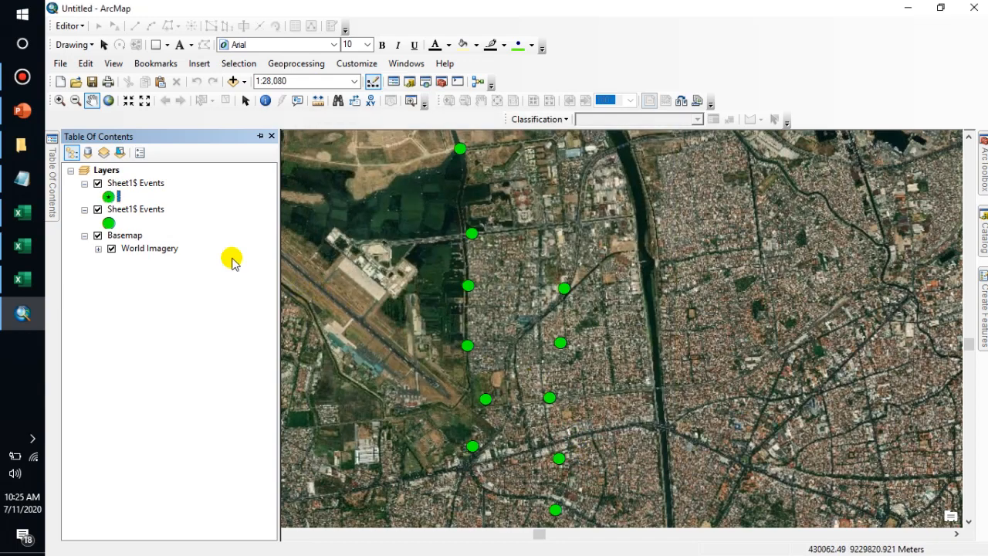
# - Change the color of the new Sheet1$ Events layer's point symbol to red
pyautogui.click(109, 197)
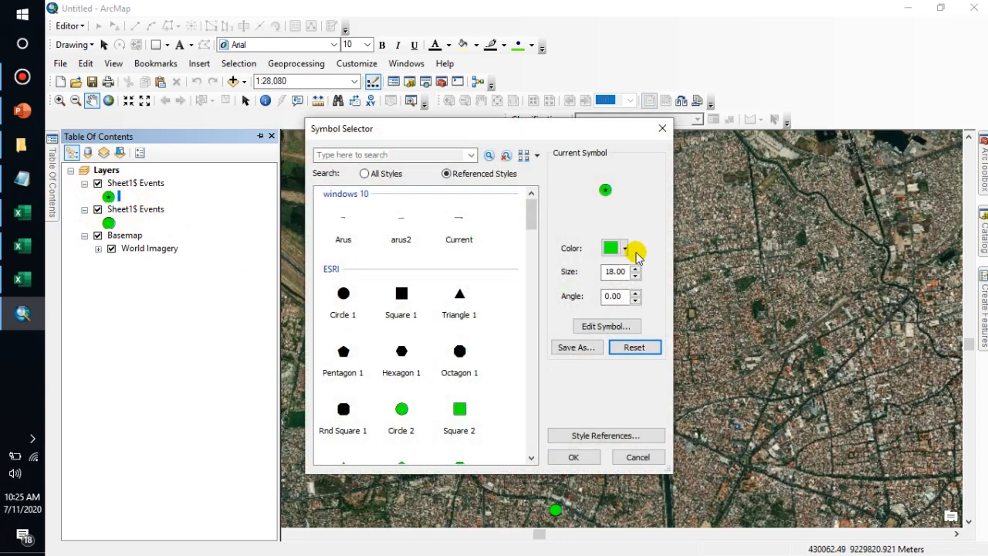
pyautogui.click(611, 247)
pyautogui.click(621, 312)
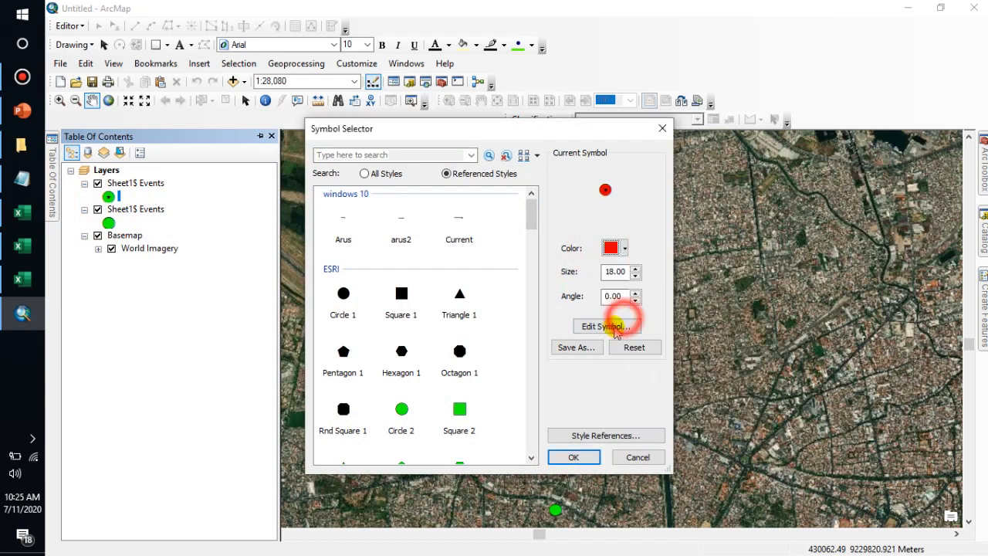
pyautogui.click(573, 457)
pyautogui.scroll(5, 538, 387)
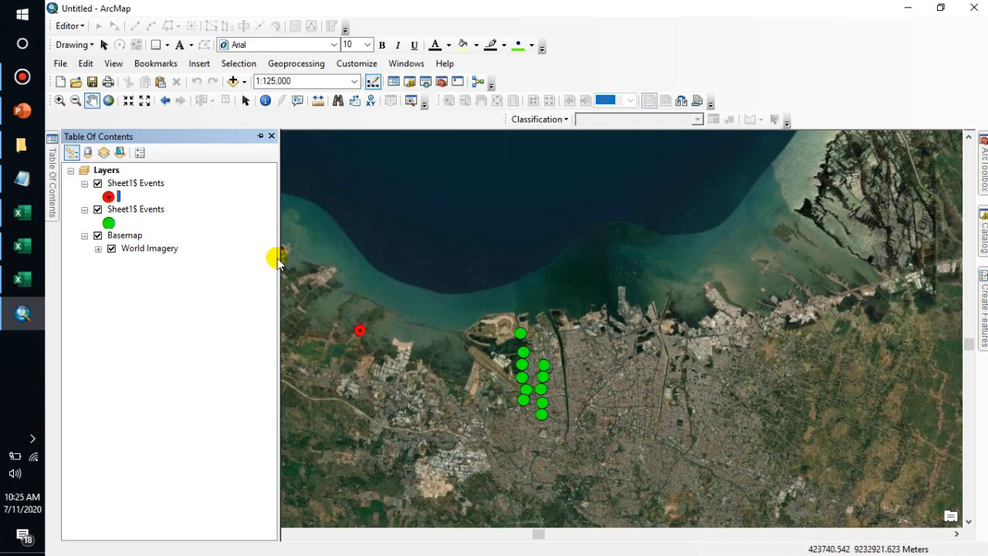
# - Highlight the "Export to Shapefile" item in the Notepad steps list
pyautogui.click(21, 178)
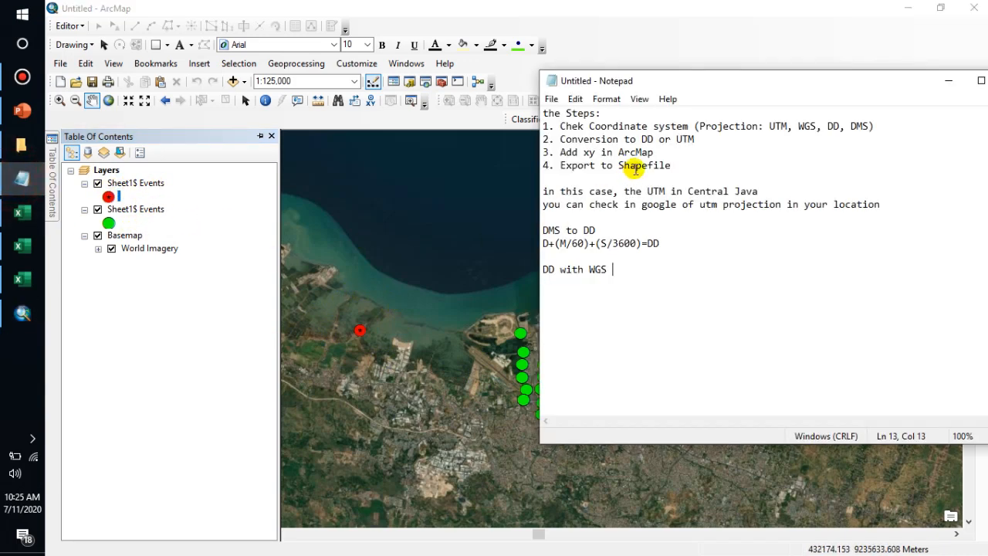
pyautogui.moveTo(562, 165); pyautogui.dragTo(718, 183)
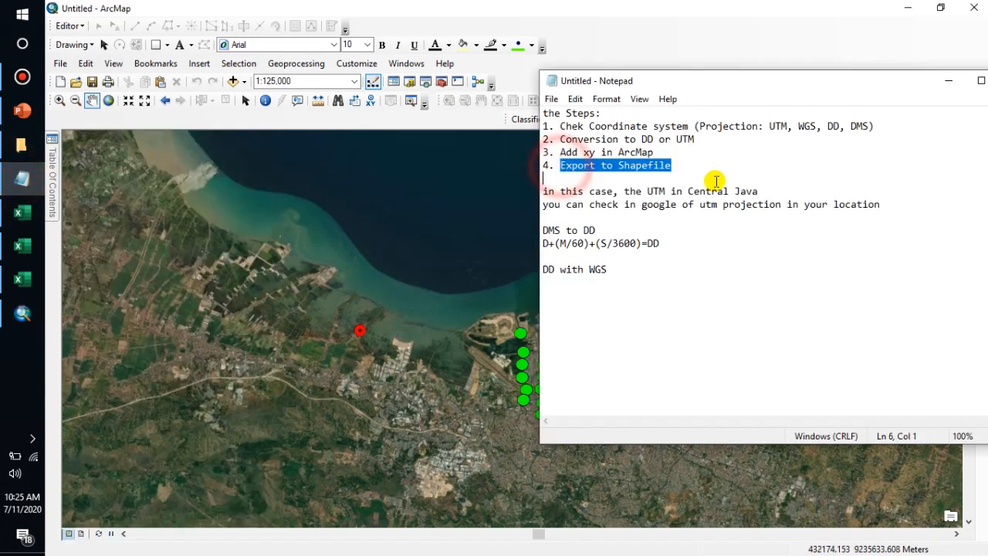
pyautogui.click(640, 176)
# - Open the data export settings for the Sheet1$ Events layer with the red point symbol
pyautogui.click(47, 164)
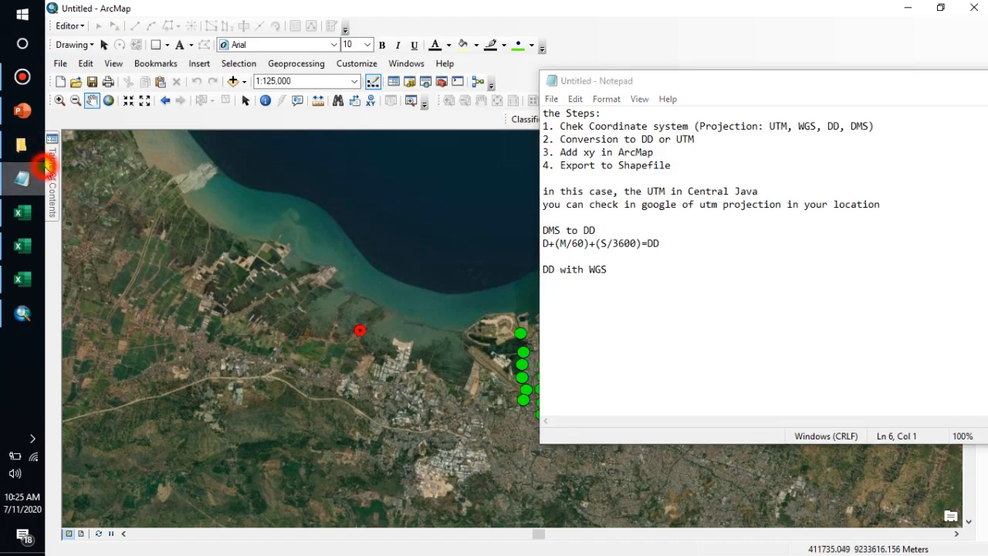
pyautogui.click(139, 183)
pyautogui.click(144, 183)
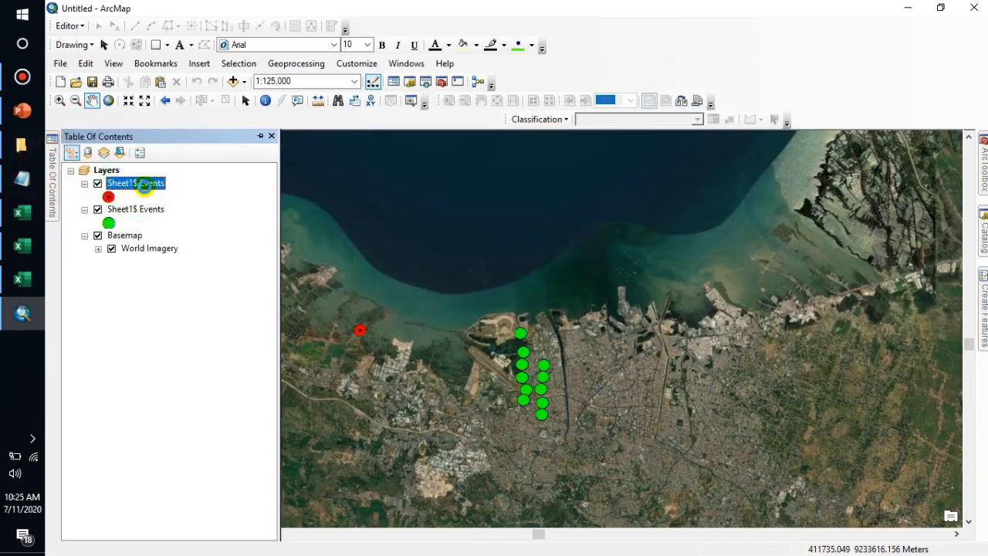
pyautogui.rightClick(133, 183)
pyautogui.rightClick(146, 183)
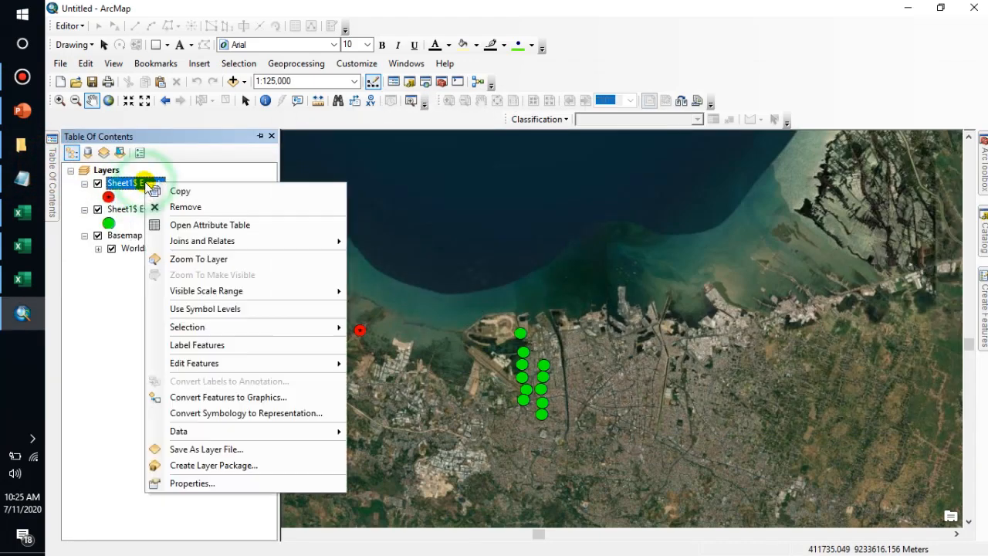
pyautogui.moveTo(202, 431)
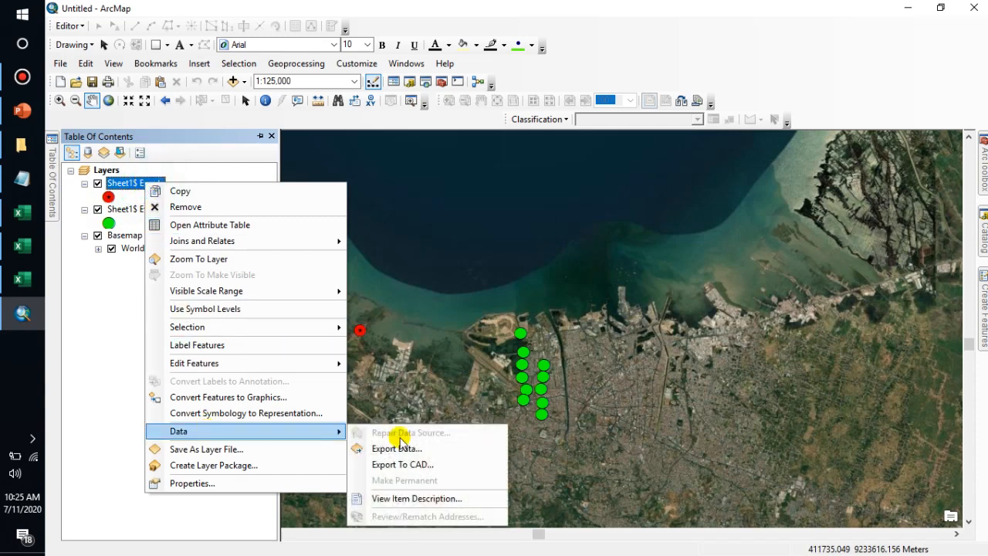
pyautogui.click(417, 449)
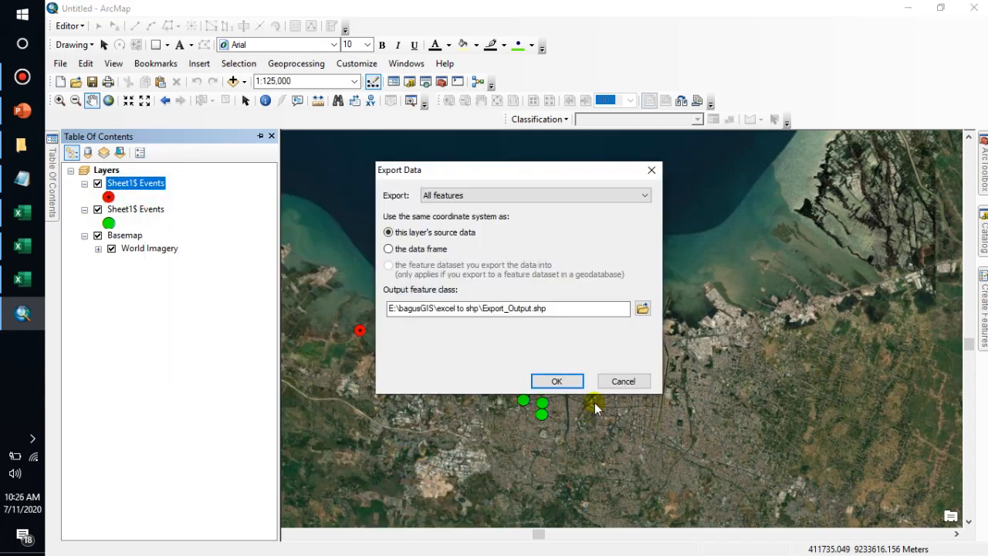
# - Export all features to the shapefile dd_wgs in the excel to shp folder as a new map layer, and hide the red Sheet1$ Events layer
pyautogui.click(642, 308)
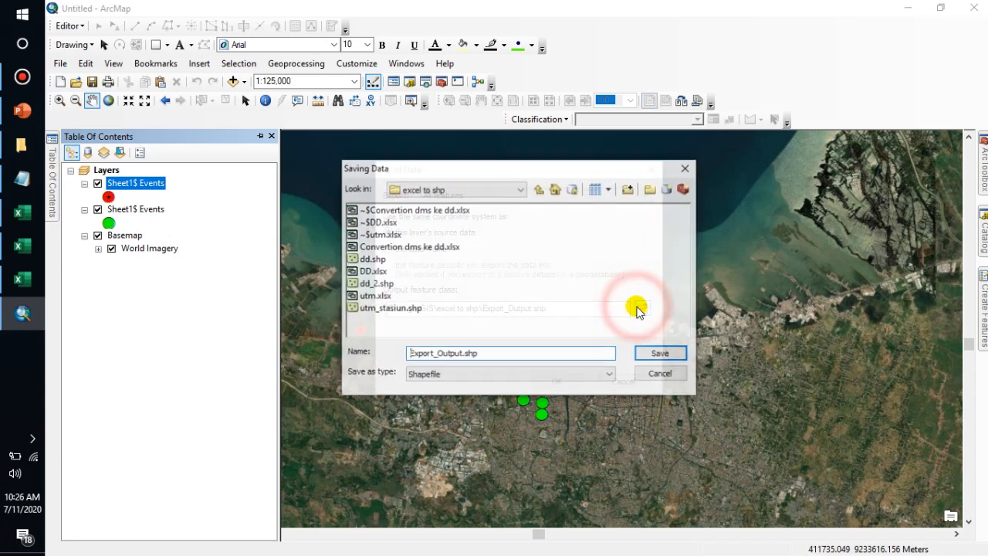
pyautogui.click(516, 352)
pyautogui.doubleClick(516, 352)
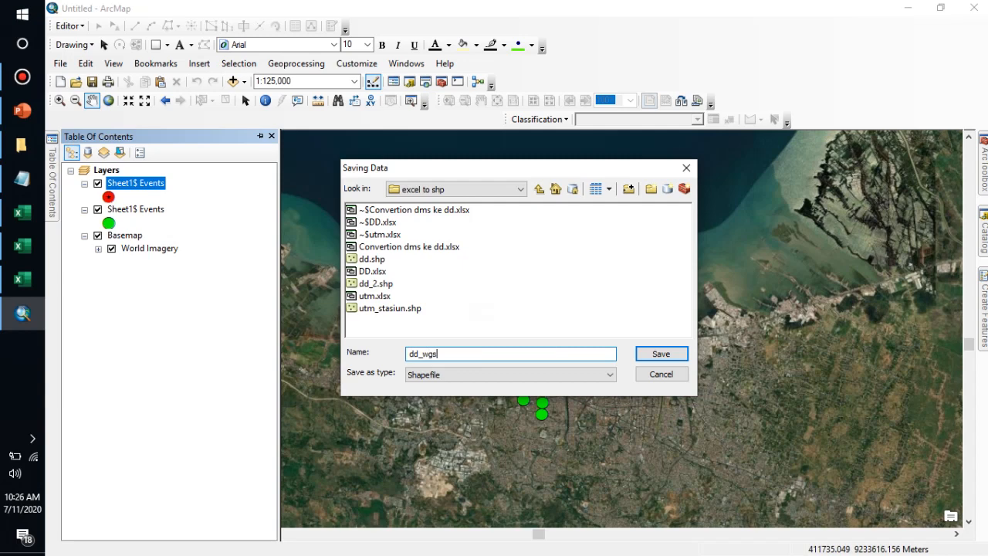
pyautogui.press('Return')
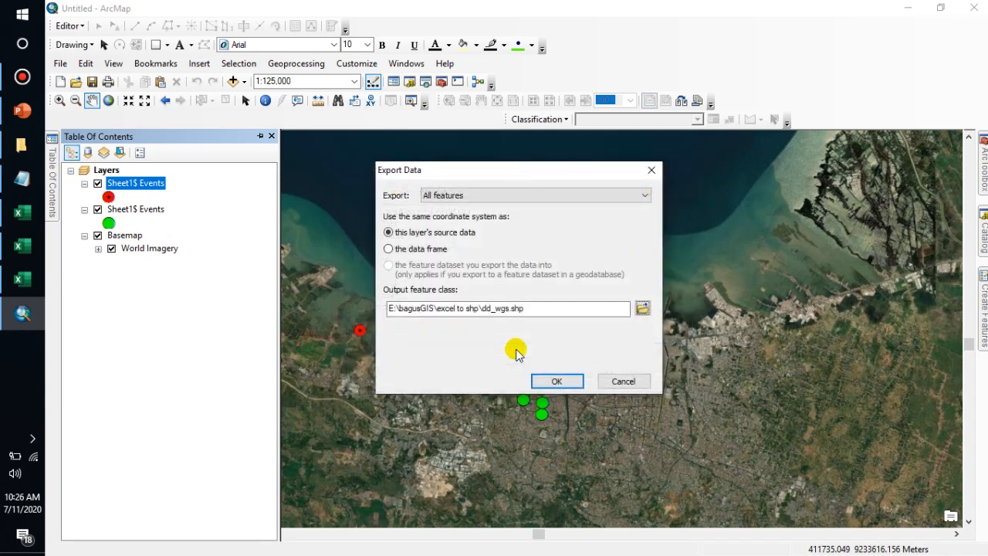
pyautogui.click(558, 381)
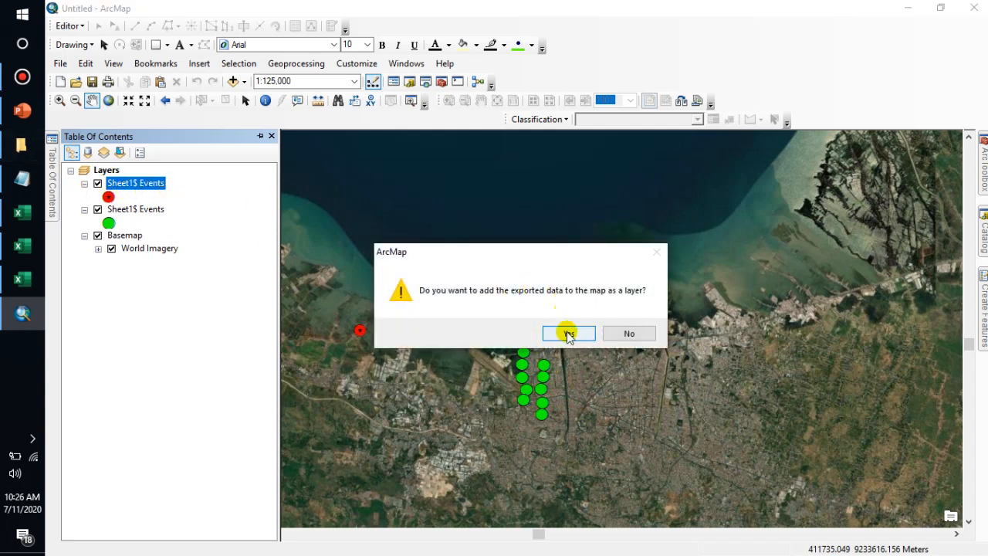
pyautogui.click(568, 334)
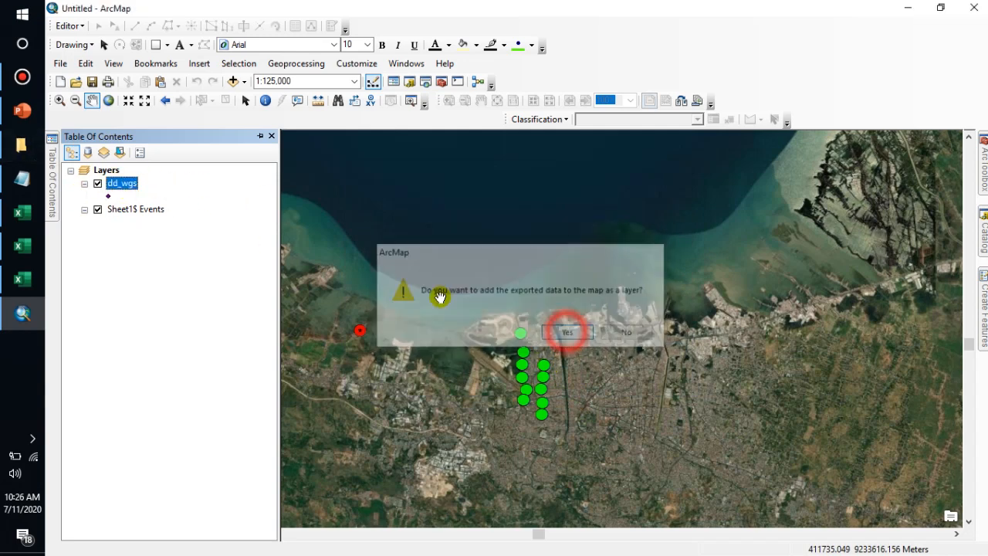
pyautogui.click(97, 209)
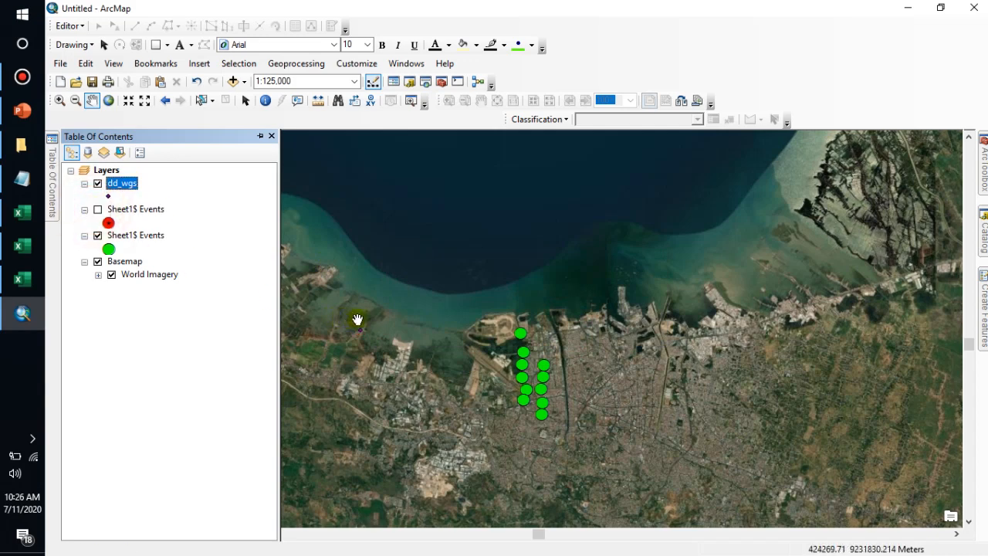
# - Export the green Sheet1$ Events layer to the shapefile utm_49S as a new map layer, and hide the green source layer
pyautogui.rightClick(133, 235)
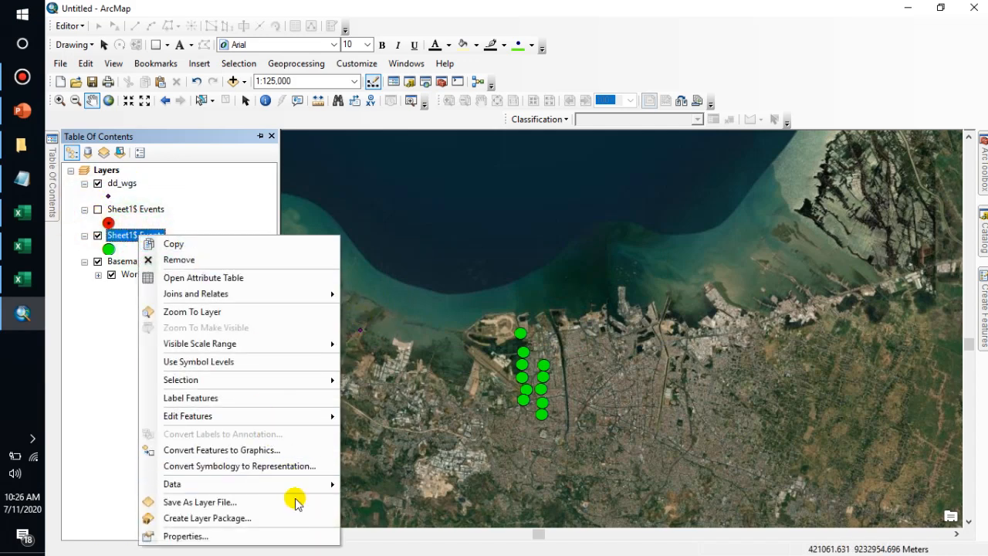
pyautogui.moveTo(297, 491)
pyautogui.click(384, 474)
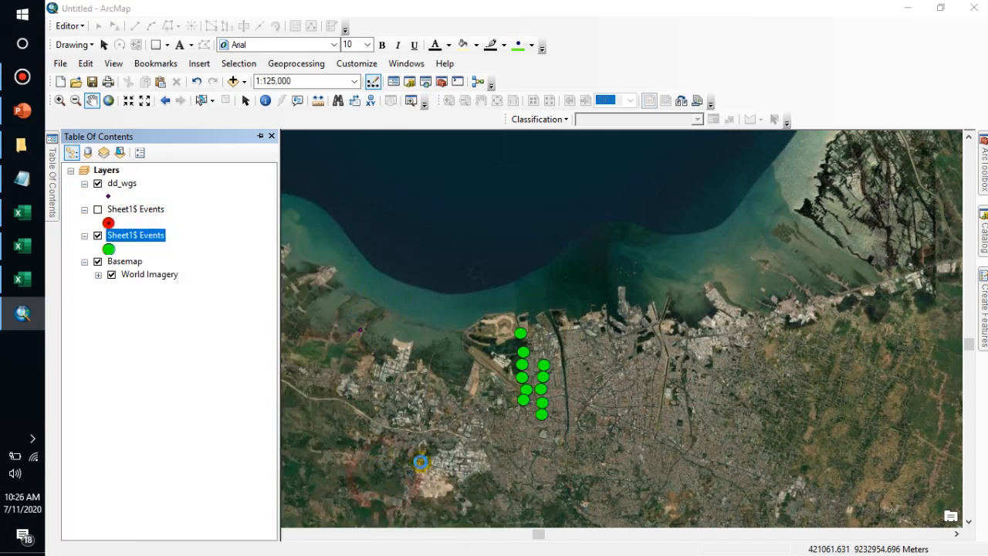
pyautogui.click(645, 309)
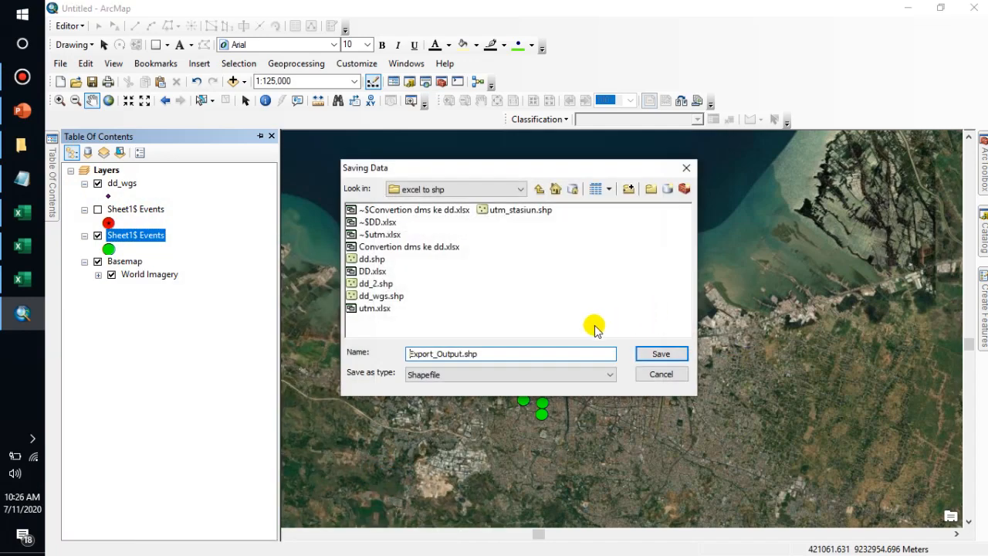
pyautogui.doubleClick(494, 353)
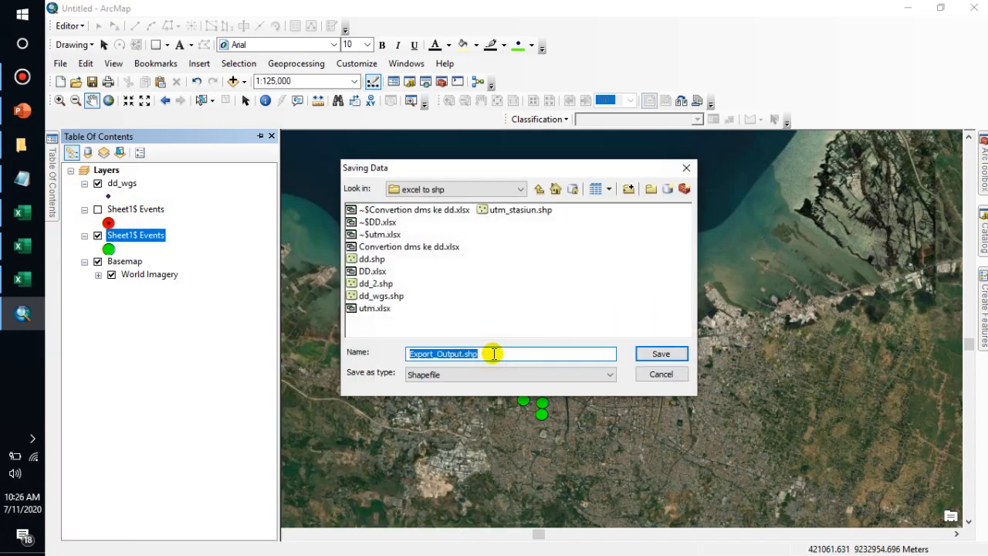
pyautogui.write('ut')
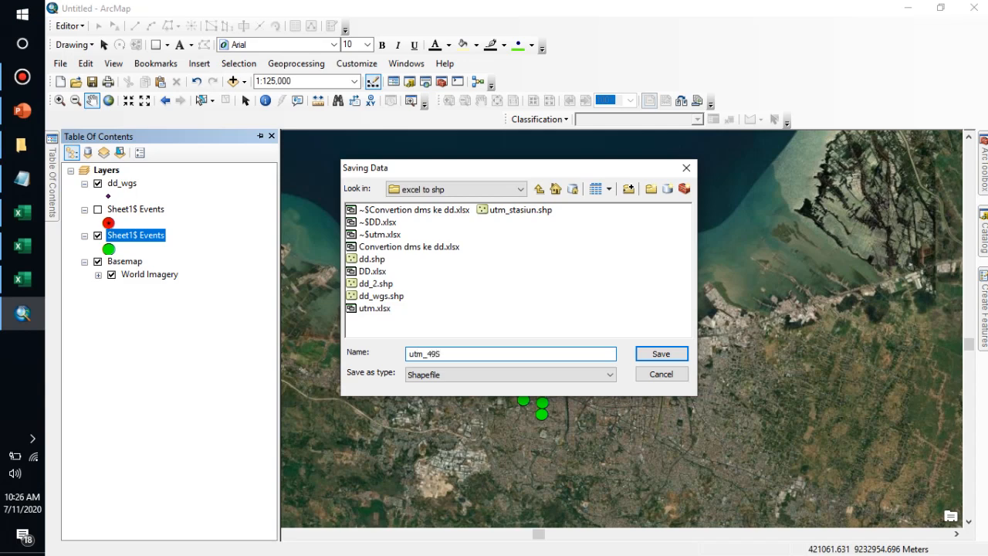
pyautogui.write('m_49S')
pyautogui.press('Return')
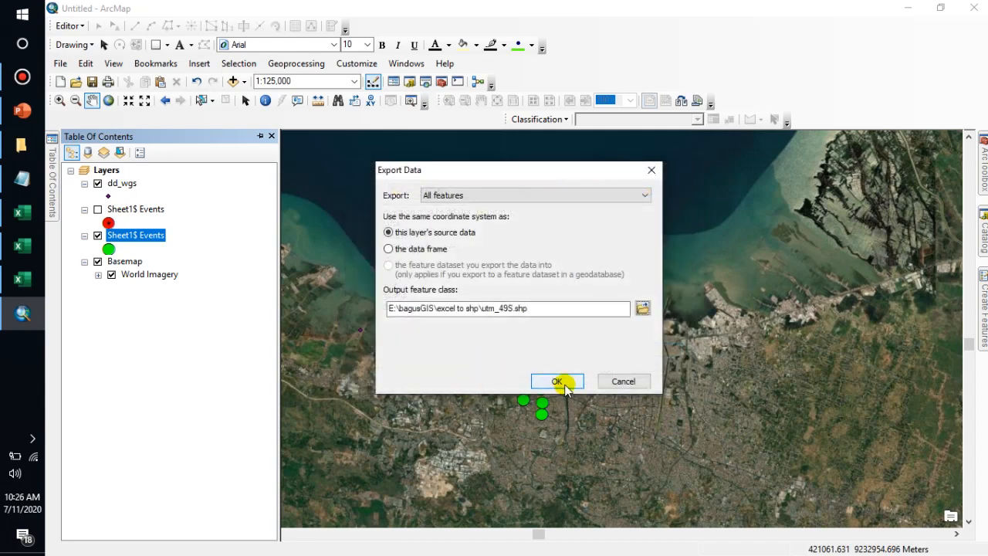
pyautogui.click(565, 384)
pyautogui.click(557, 332)
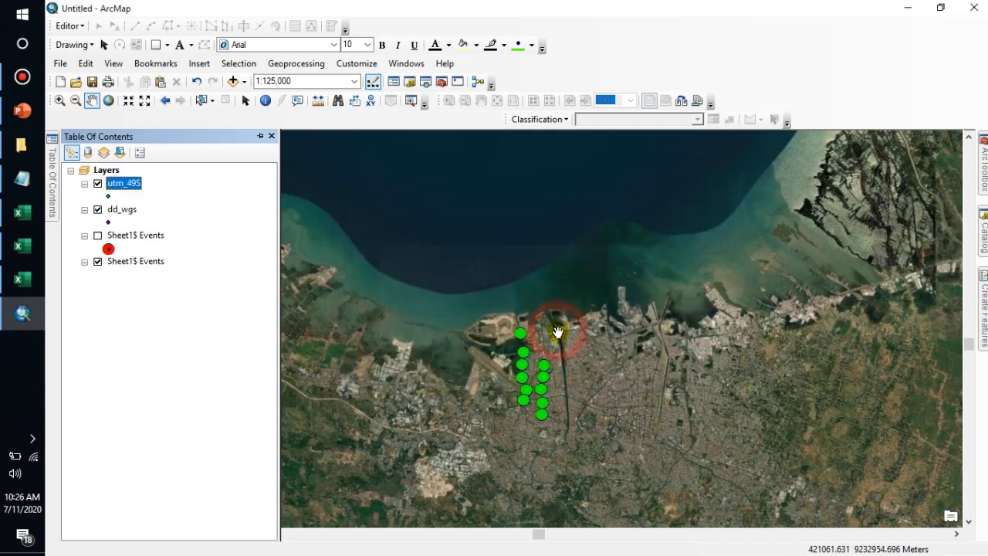
pyautogui.click(98, 263)
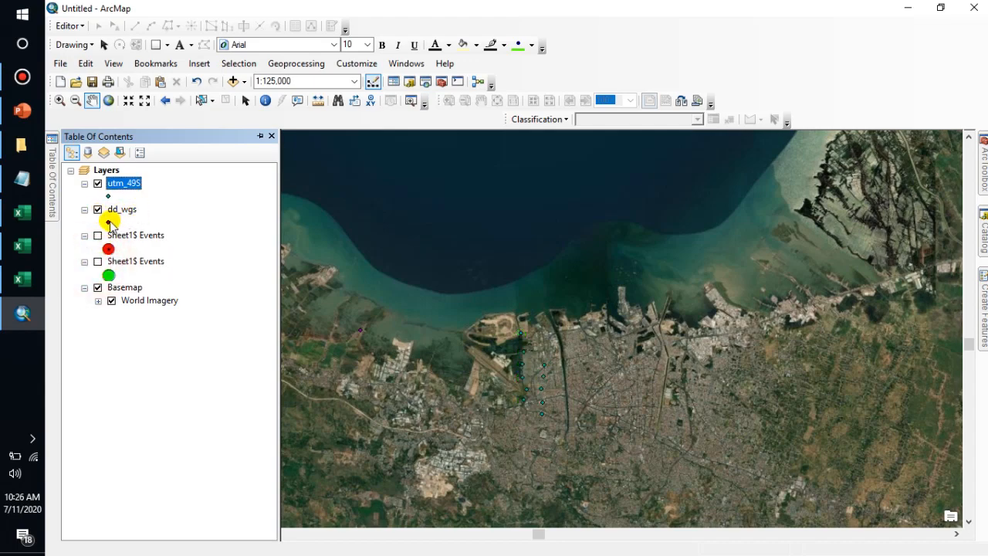
# - Change the point symbol of the dd_wgs layer to Triangle 1 and that of the utm_49S layer to Hexagon 1
pyautogui.click(109, 223)
pyautogui.click(459, 297)
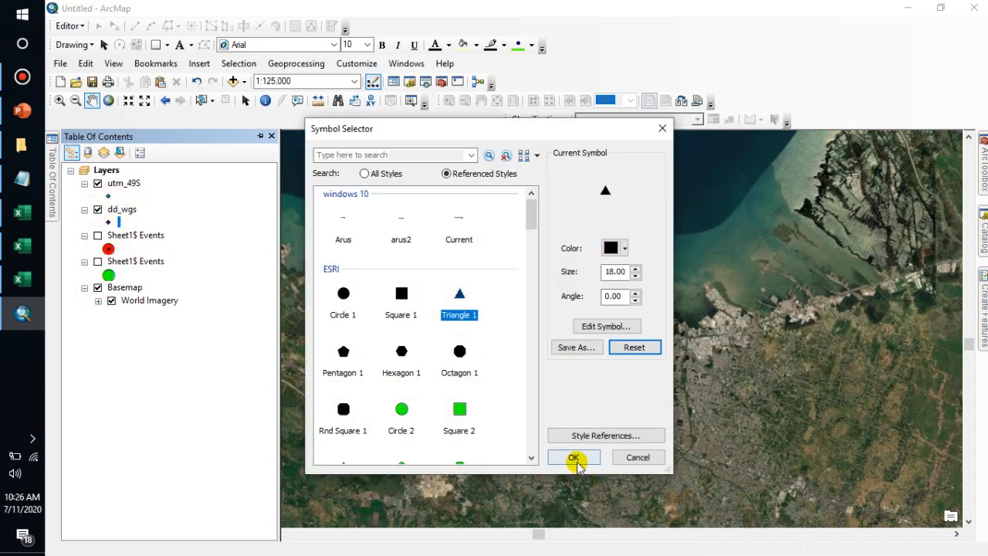
pyautogui.click(575, 459)
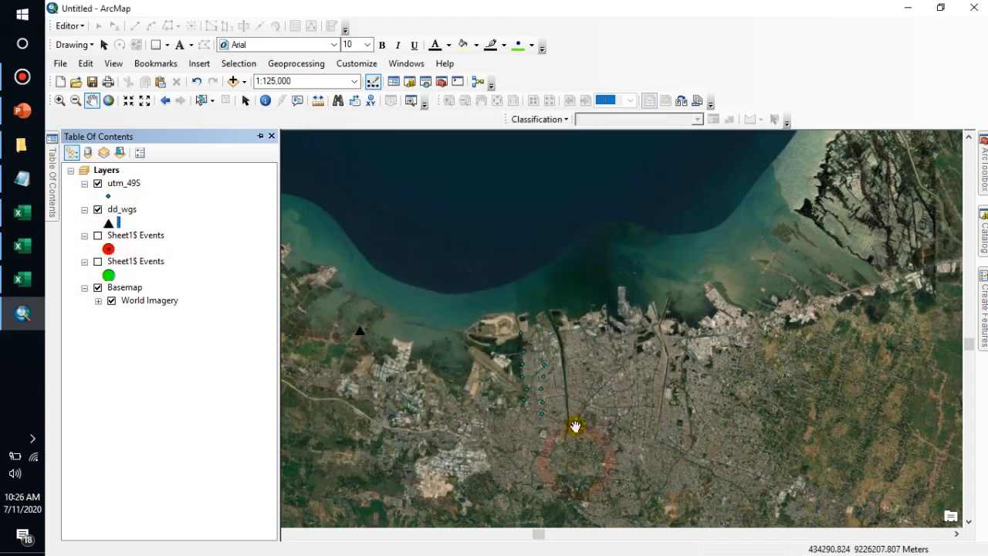
pyautogui.click(108, 196)
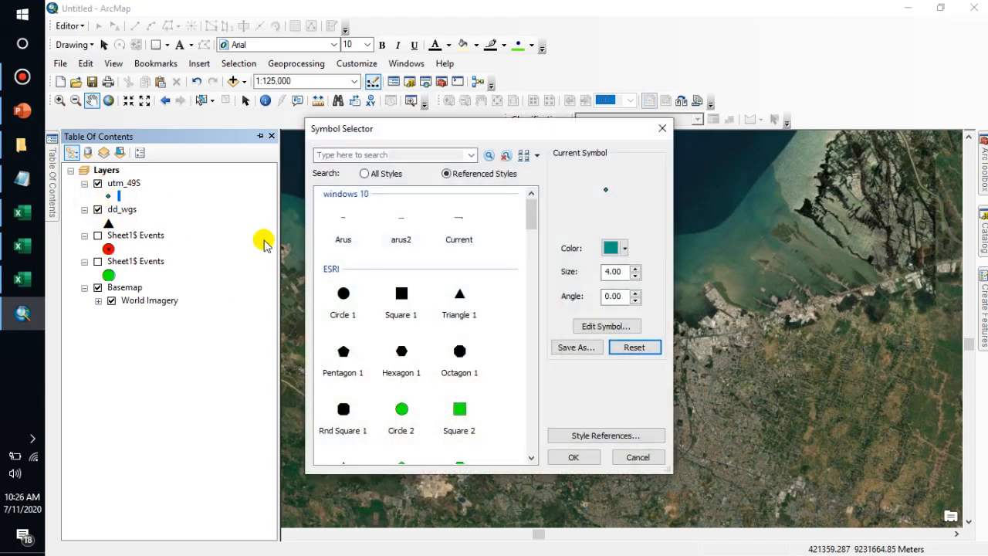
pyautogui.click(401, 353)
pyautogui.click(573, 457)
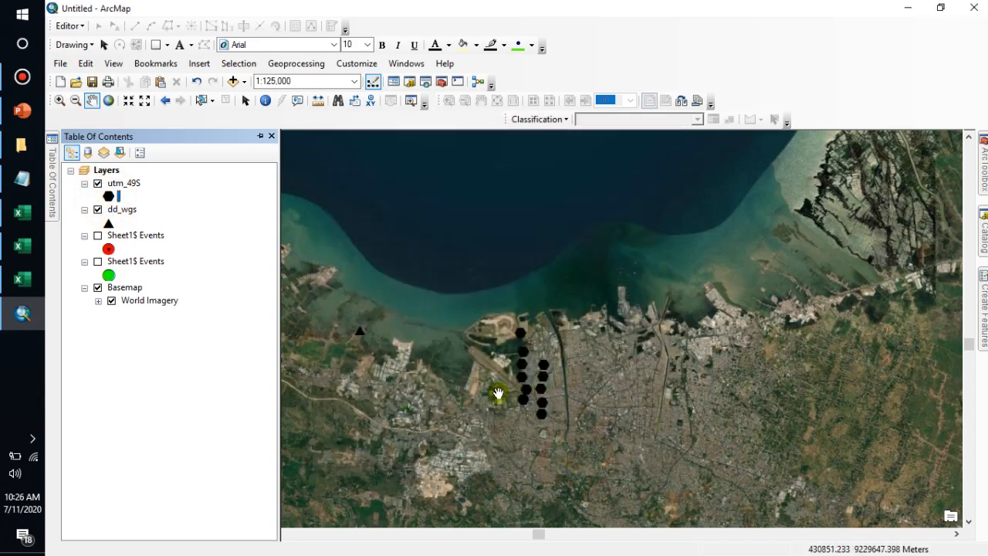
# - Switch to the Notepad window with the list of steps
pyautogui.click(22, 178)
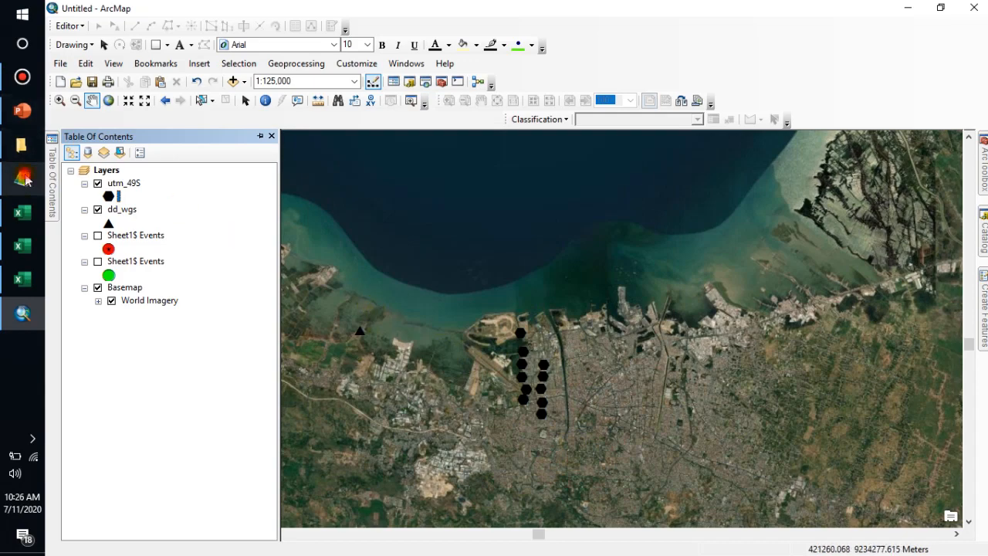